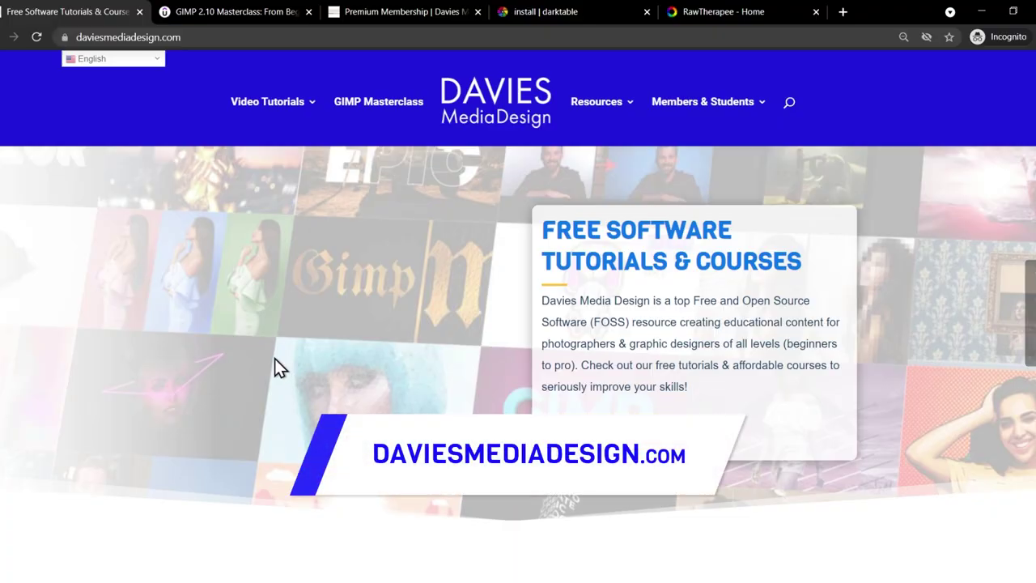
Scroll down through the Davies Media Design homepage.
{"action": "scroll", "coordinate": [281, 369], "scroll_direction": "down", "scroll_amount": 5}
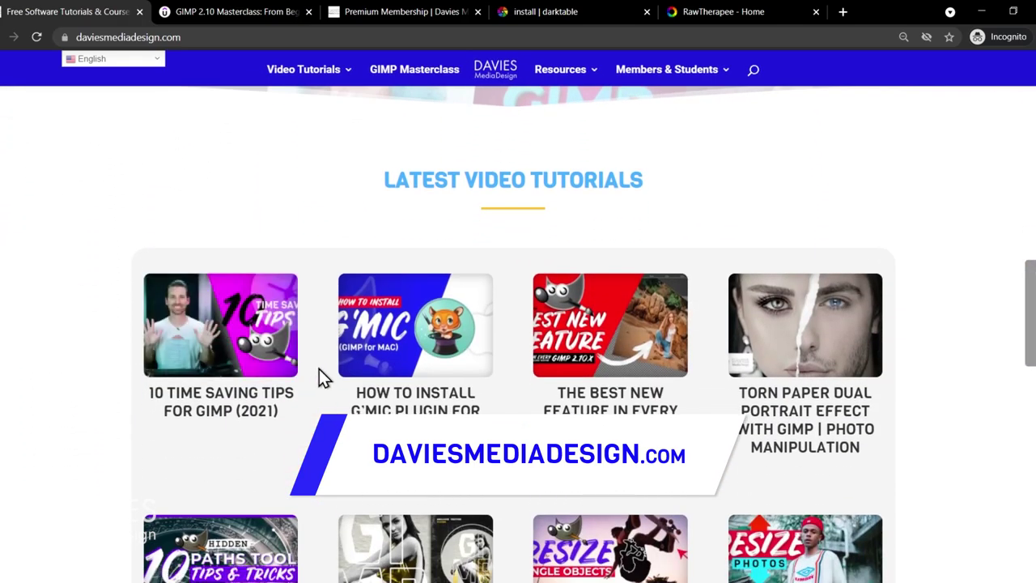
{"action": "scroll", "coordinate": [319, 374], "scroll_direction": "down", "scroll_amount": 4}
{"action": "scroll", "coordinate": [319, 370], "scroll_direction": "down", "scroll_amount": 5}
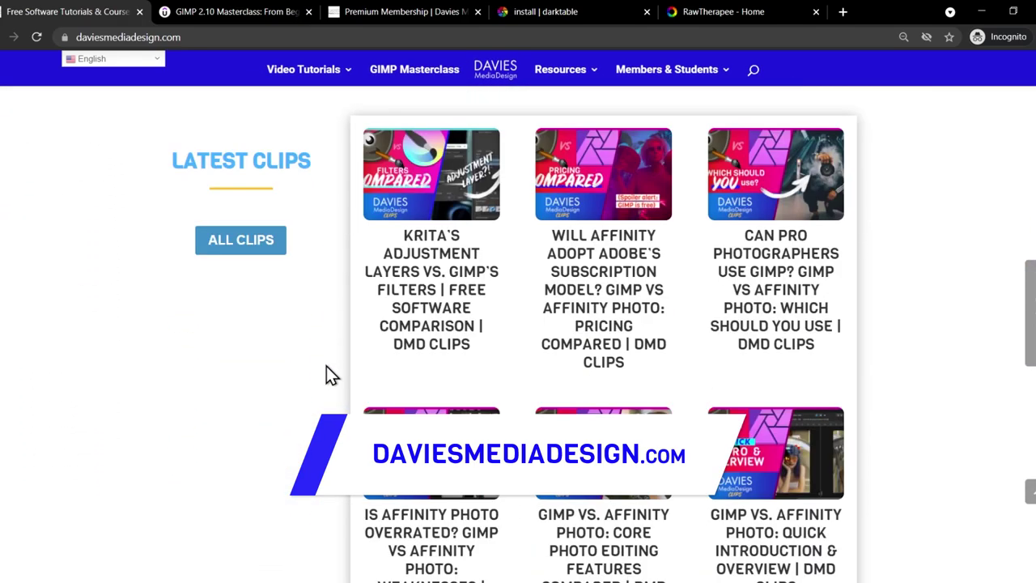
{"action": "scroll", "coordinate": [328, 371], "scroll_direction": "down", "scroll_amount": 5}
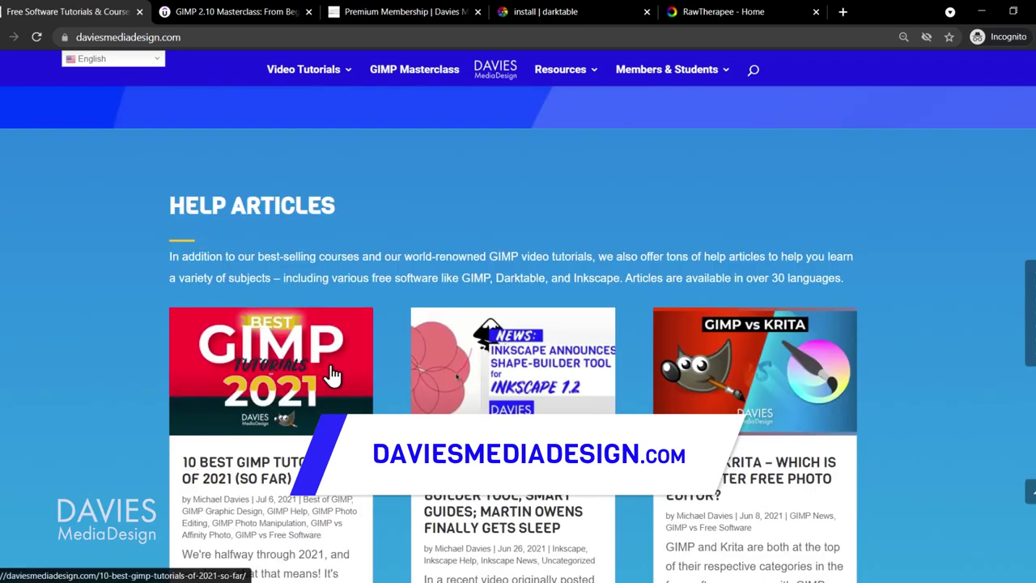
{"action": "scroll", "coordinate": [334, 366], "scroll_direction": "down", "scroll_amount": 4}
{"action": "scroll", "coordinate": [336, 368], "scroll_direction": "down", "scroll_amount": 5}
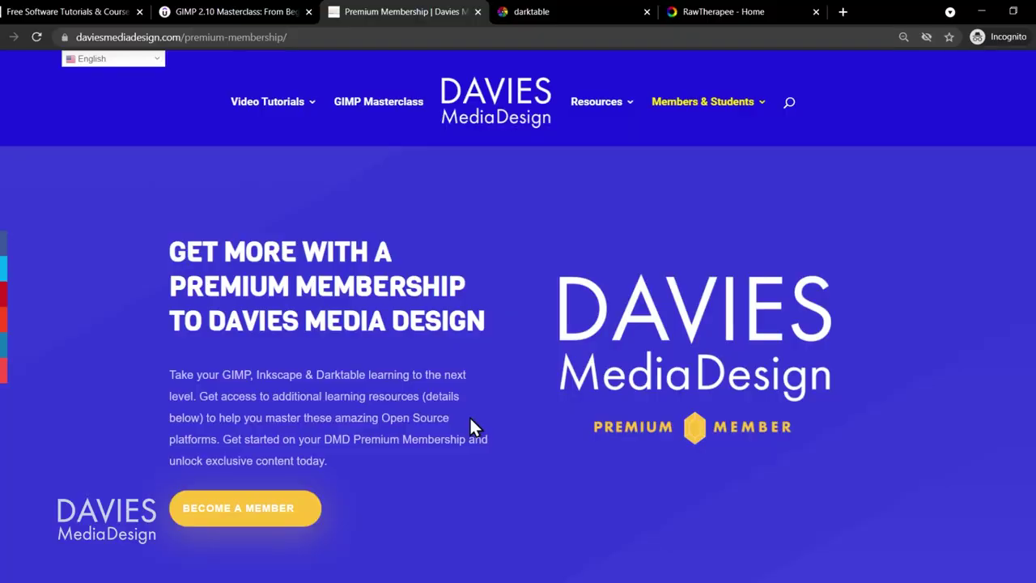
{"action": "left_click", "coordinate": [548, 13]}
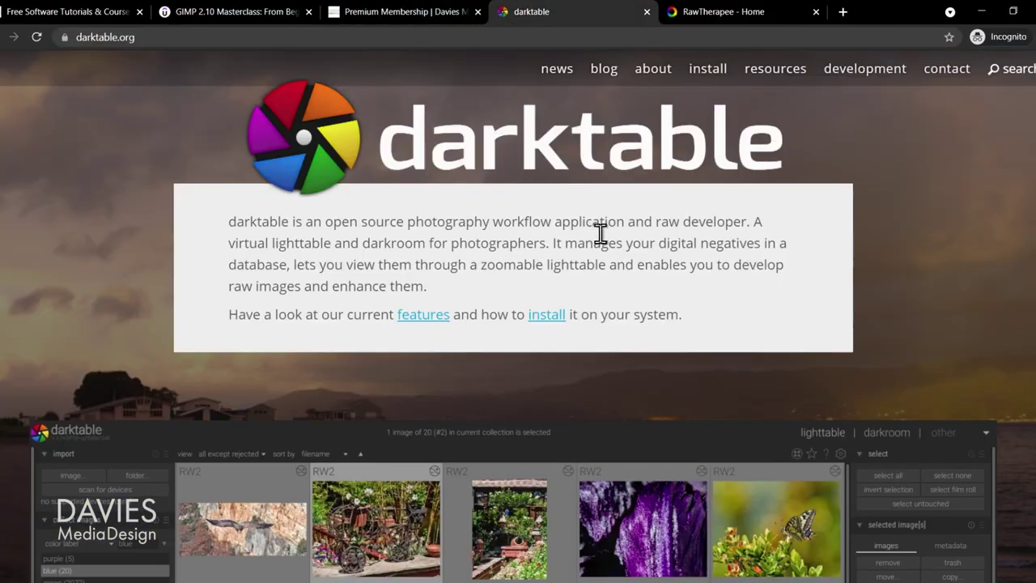
{"action": "left_click", "coordinate": [744, 13]}
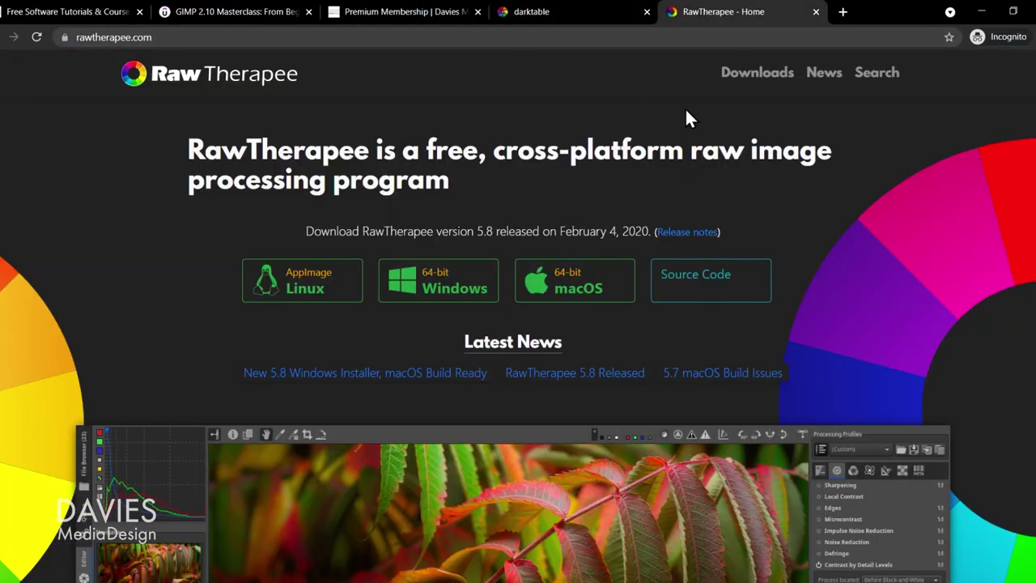
{"action": "left_click", "coordinate": [577, 15]}
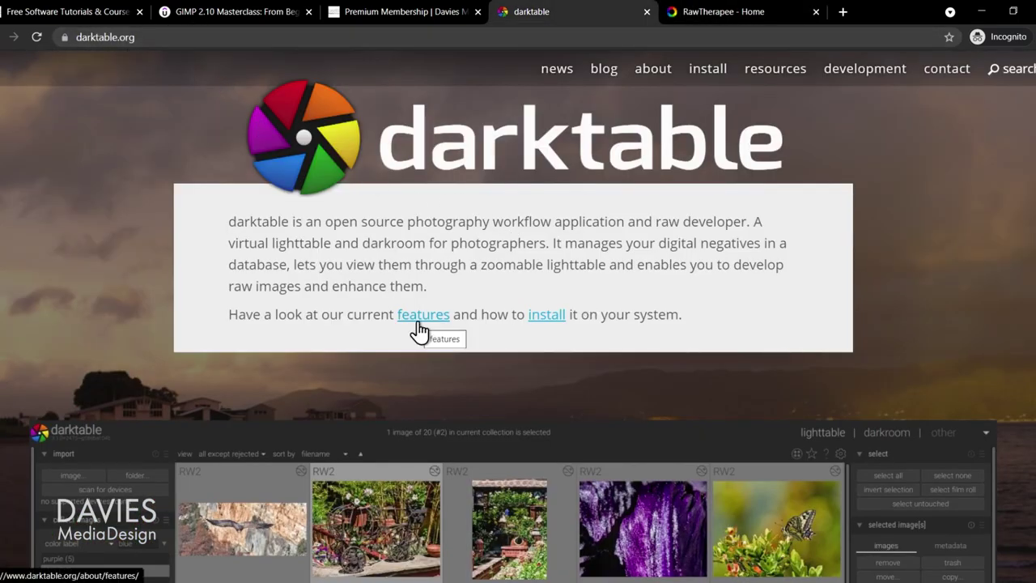
{"action": "left_click", "coordinate": [720, 11]}
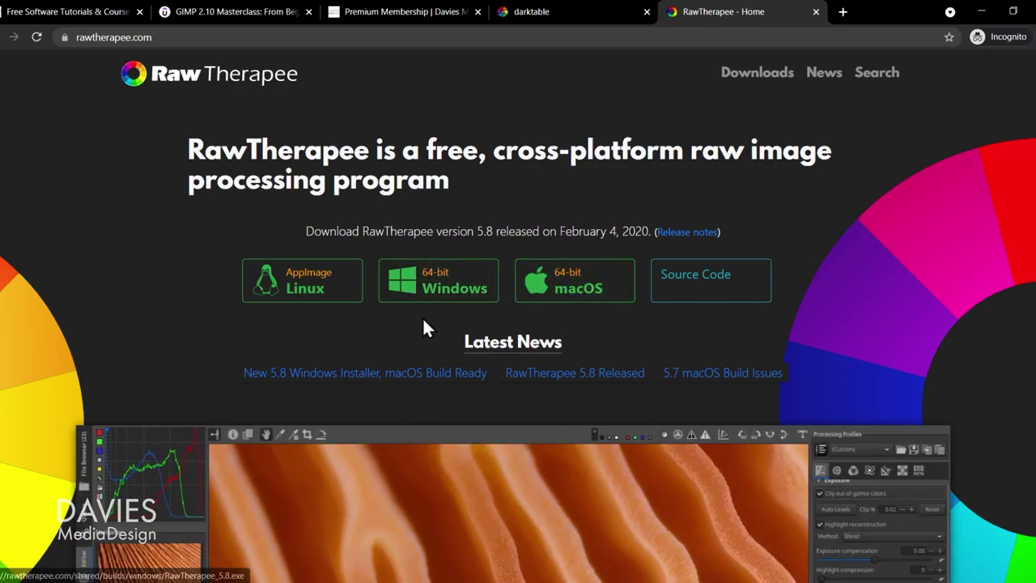
{"action": "left_click", "coordinate": [574, 13]}
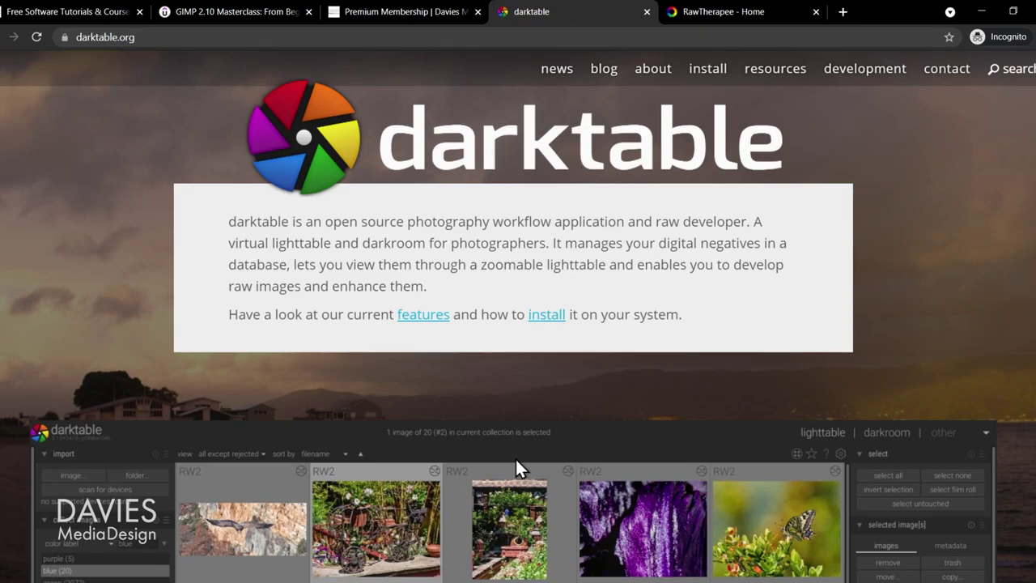
From darktable's install page, pick Windows and save the latest installer to Downloads.
{"action": "left_click", "coordinate": [709, 70]}
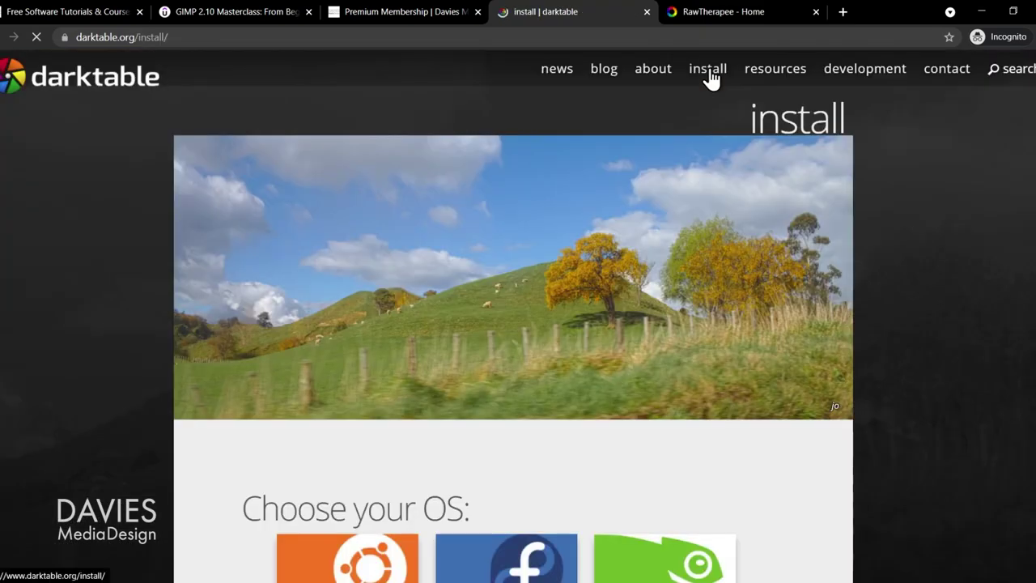
{"action": "scroll", "coordinate": [696, 121], "scroll_direction": "down", "scroll_amount": 5}
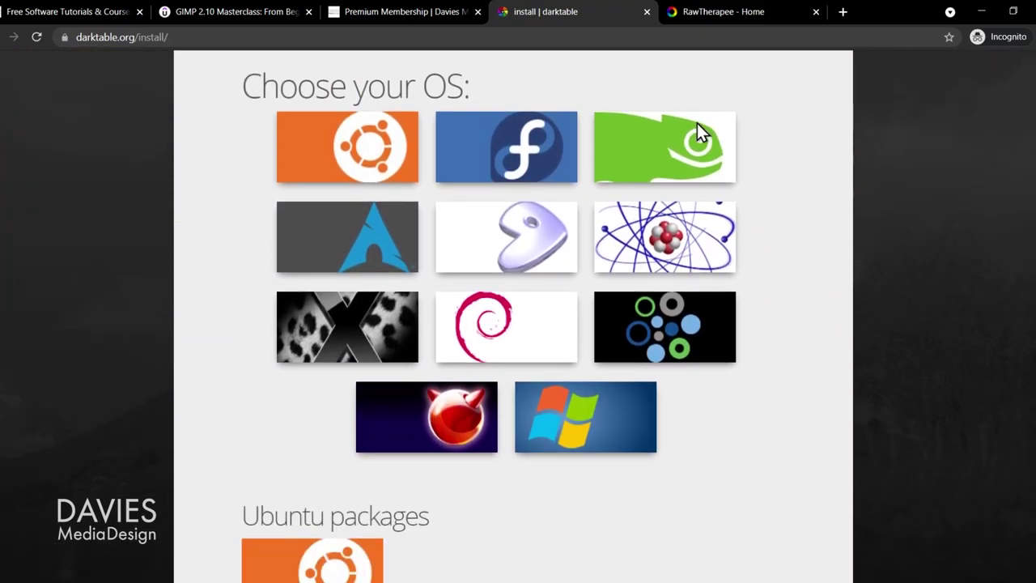
{"action": "scroll", "coordinate": [697, 126], "scroll_direction": "up", "scroll_amount": 1}
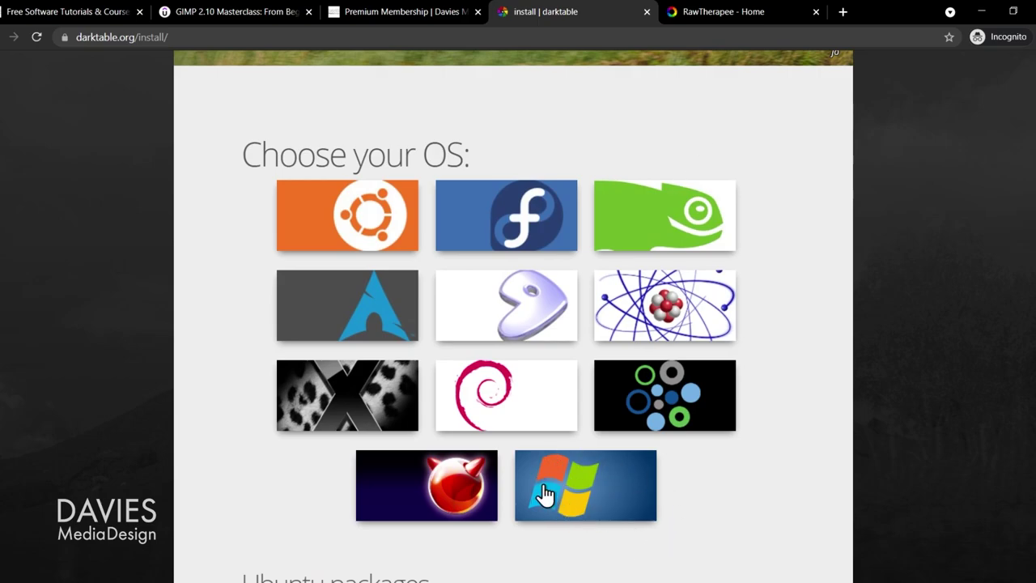
{"action": "left_click", "coordinate": [590, 508]}
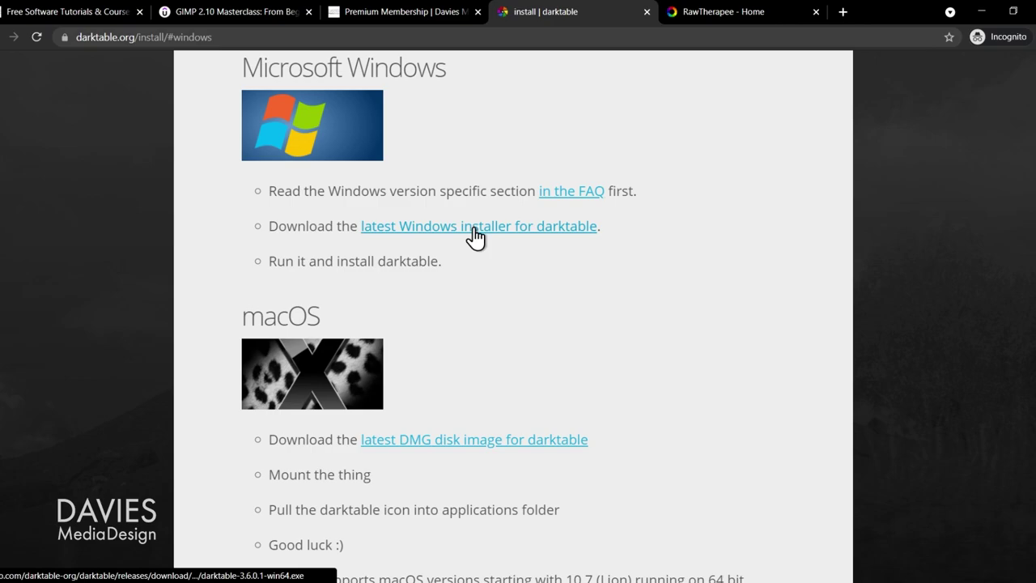
{"action": "left_click", "coordinate": [535, 235]}
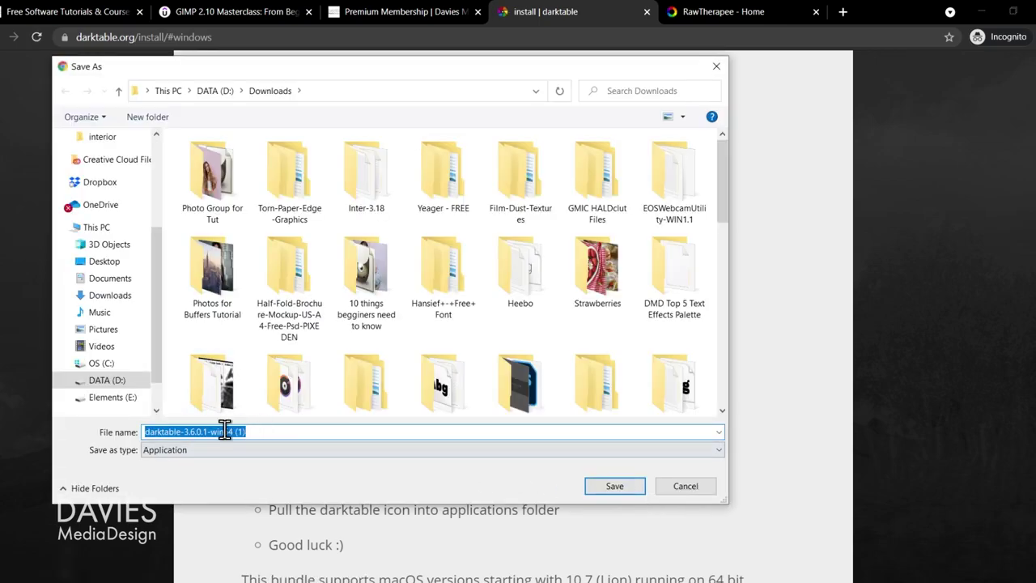
{"action": "left_click", "coordinate": [630, 491]}
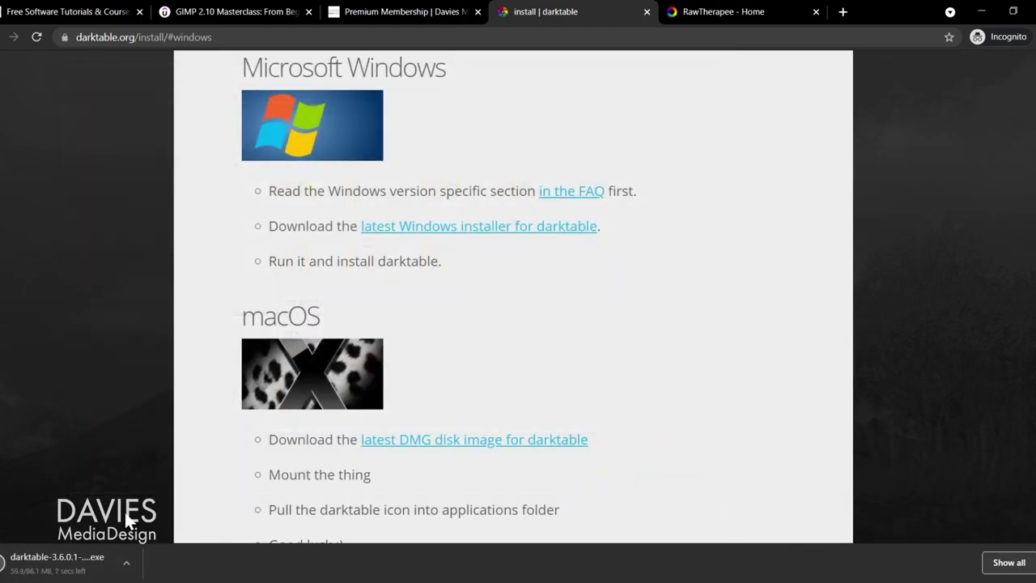
{"action": "left_click", "coordinate": [127, 564]}
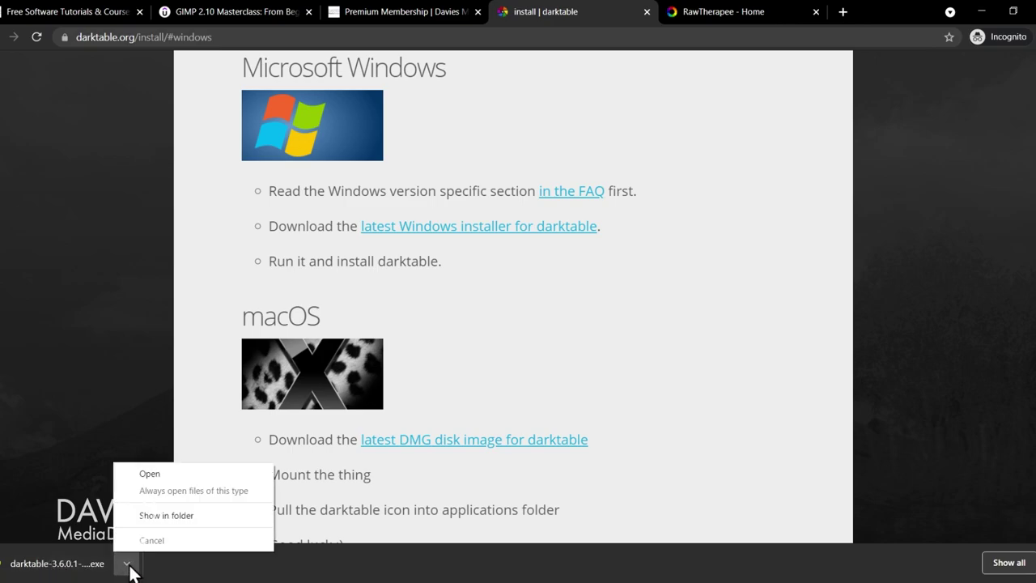
{"action": "left_click", "coordinate": [183, 516]}
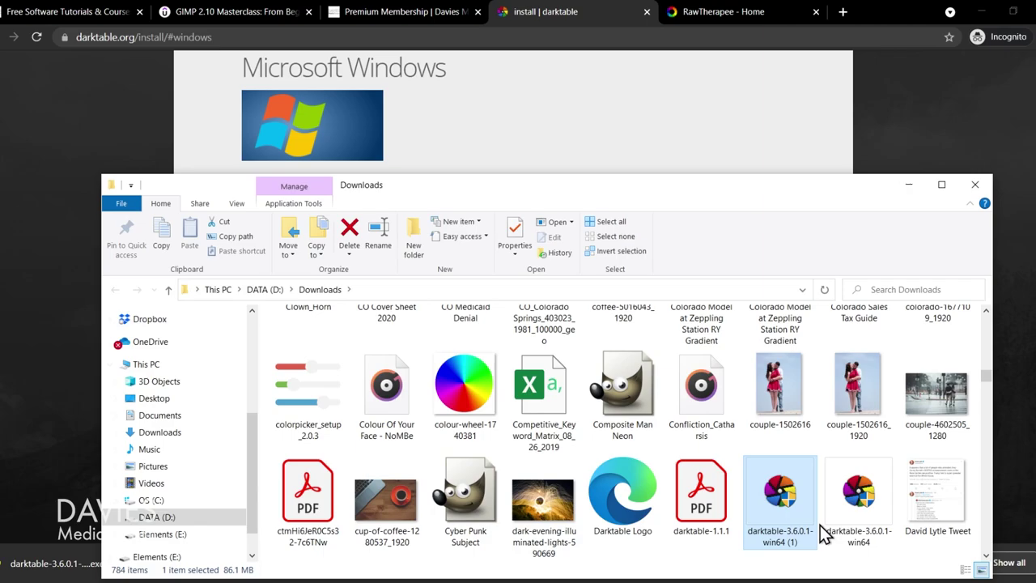
{"action": "left_click_drag", "start_coordinate": [700, 188], "coordinate": [672, 103]}
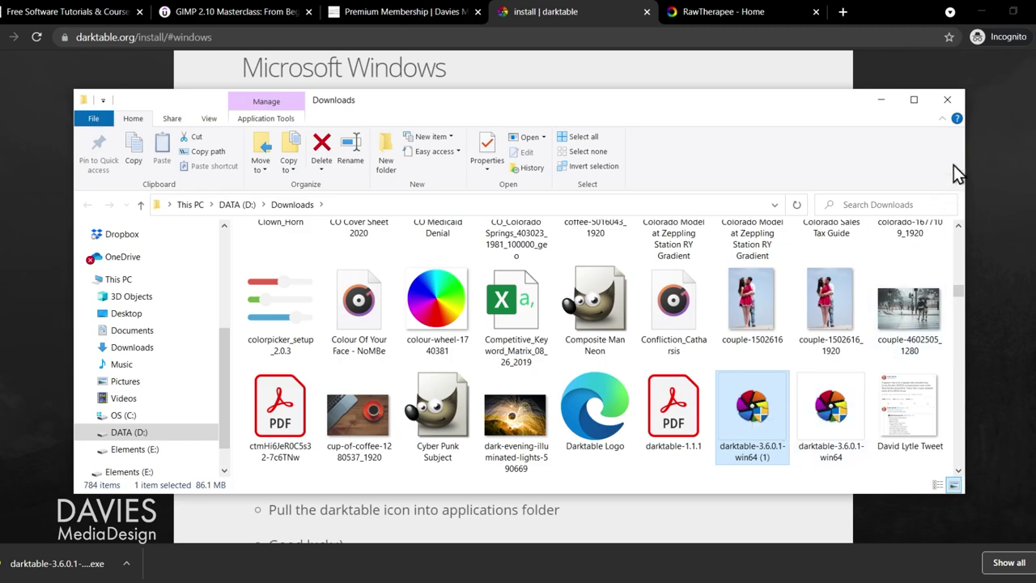
{"action": "left_click", "coordinate": [949, 100]}
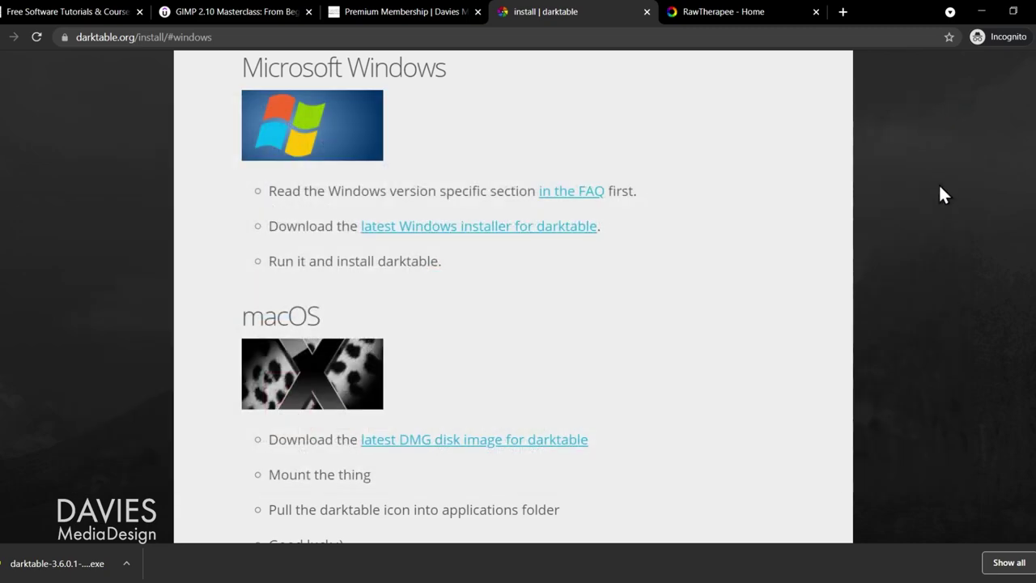
{"action": "left_click", "coordinate": [753, 13]}
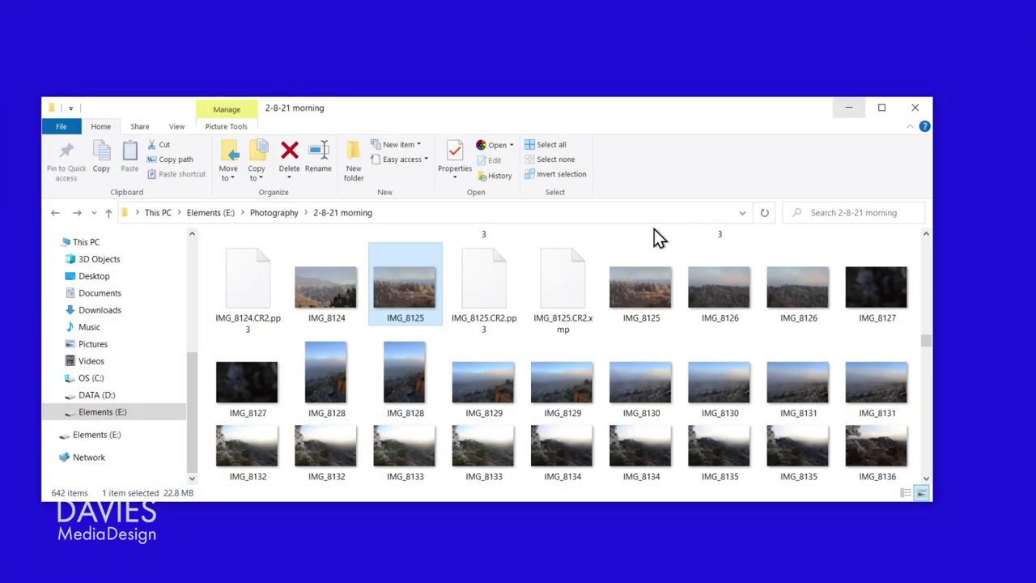
Search the Start menu for 'gimp' and launch GIMP 2.10.24.
{"action": "type", "text": "gimp"}
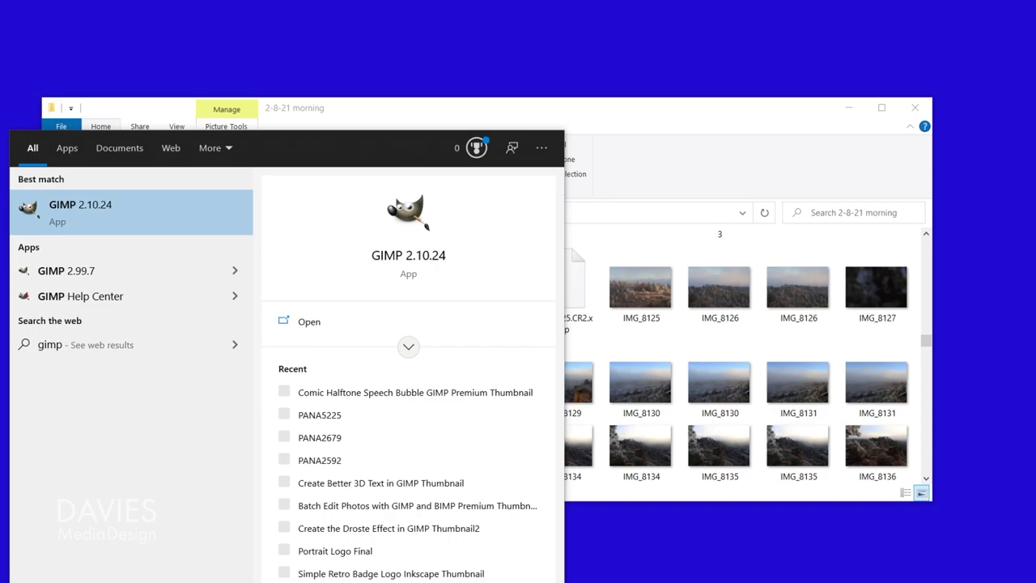
{"action": "left_click", "coordinate": [213, 261]}
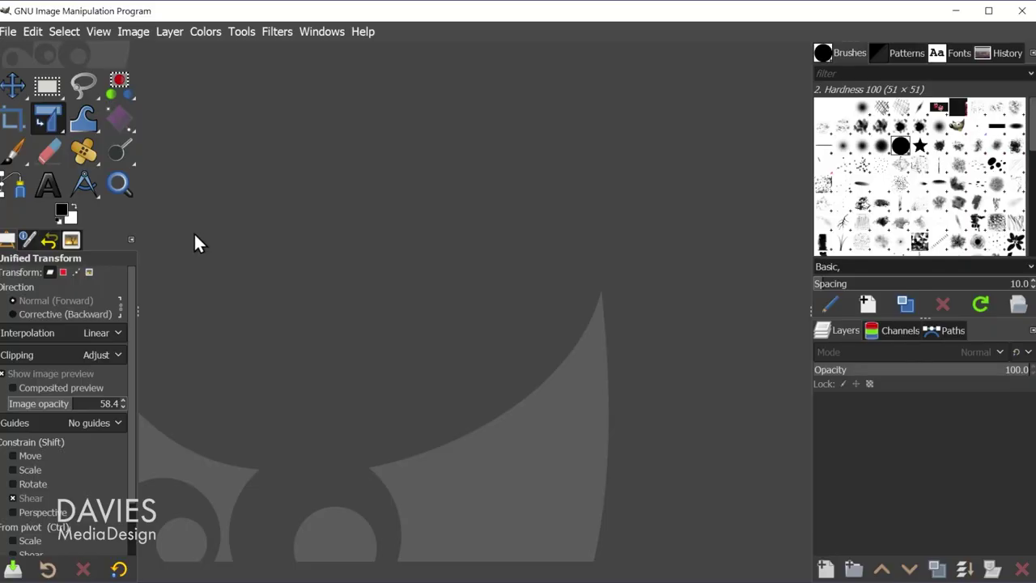
Browse to the 2-8-21 morning folder in GIMP's Open Image dialog.
{"action": "left_click", "coordinate": [9, 32]}
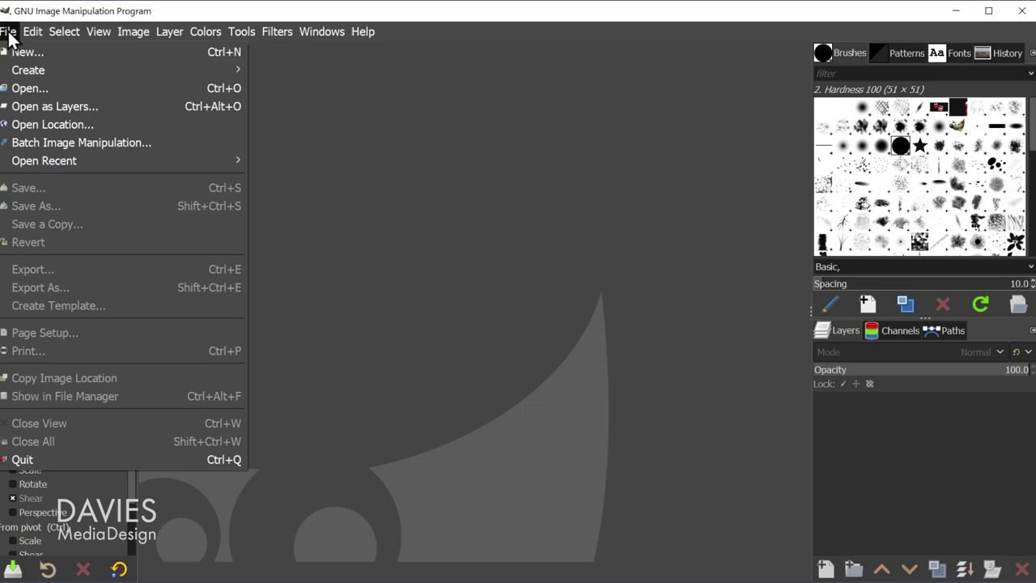
{"action": "left_click", "coordinate": [24, 89]}
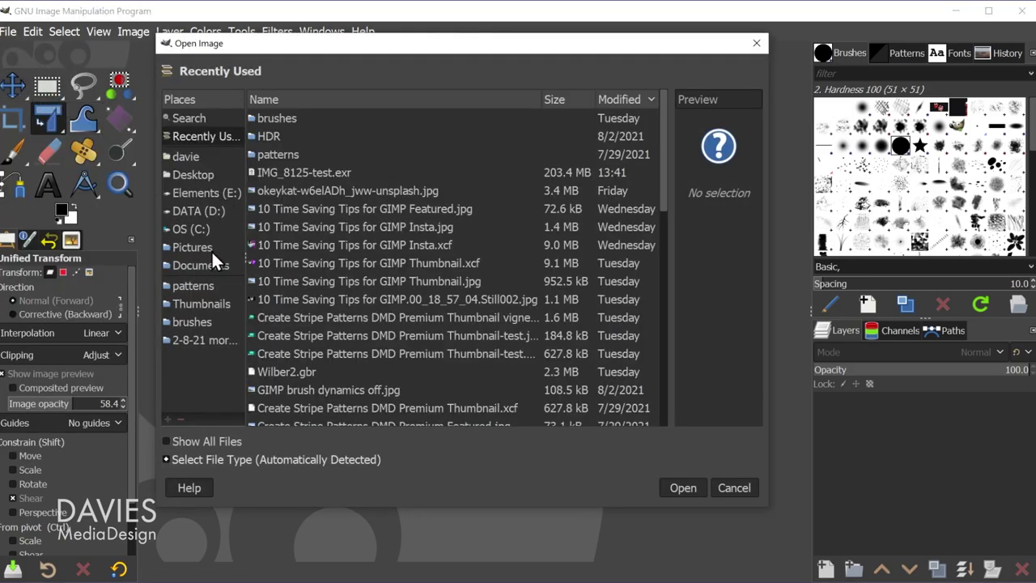
{"action": "left_click", "coordinate": [208, 342]}
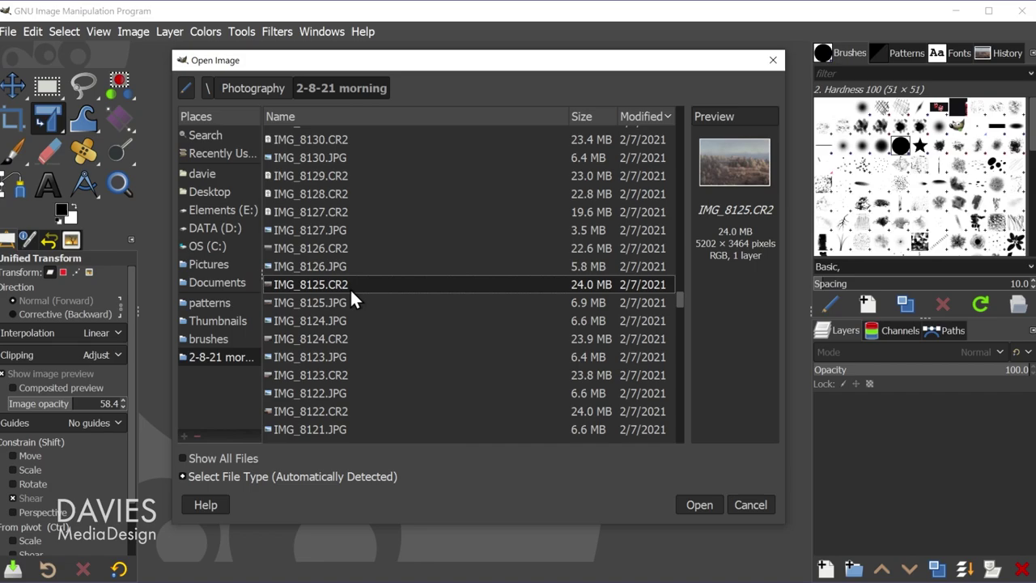
Preview the folder's JPG and CR2 files, then open the raw photo IMG_8125.CR2.
{"action": "left_click", "coordinate": [343, 303]}
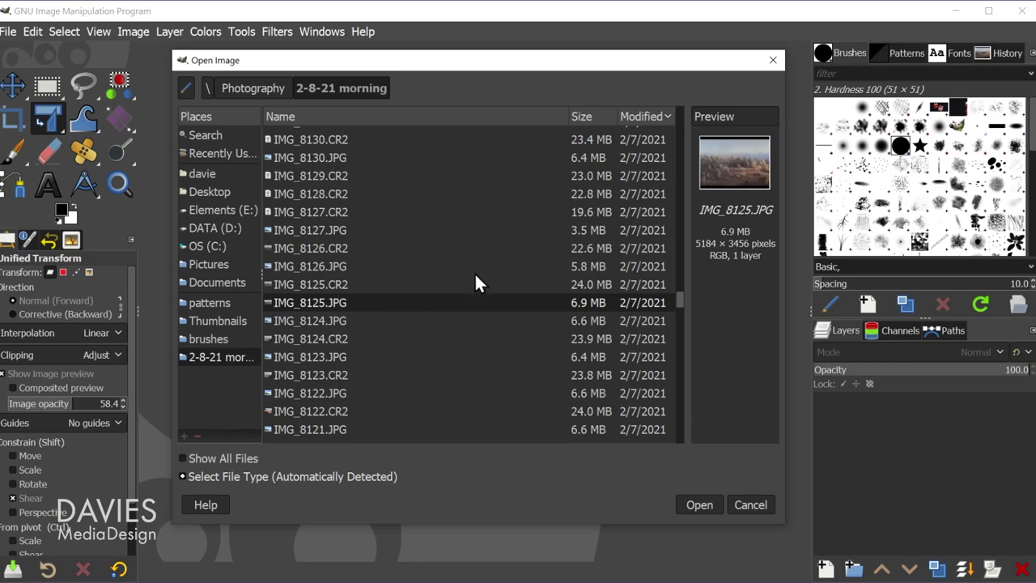
{"action": "left_click", "coordinate": [344, 338]}
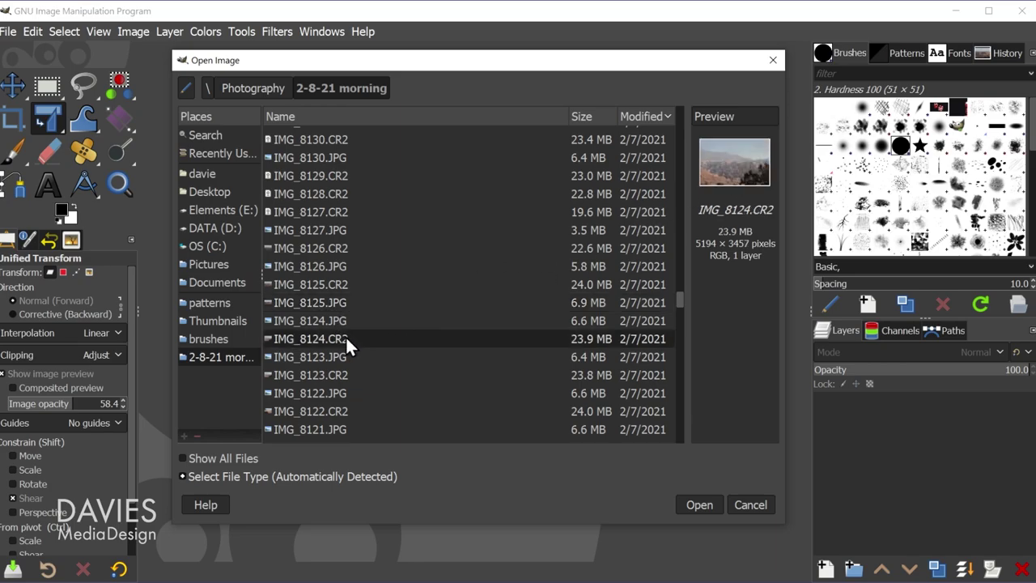
{"action": "left_click", "coordinate": [339, 247]}
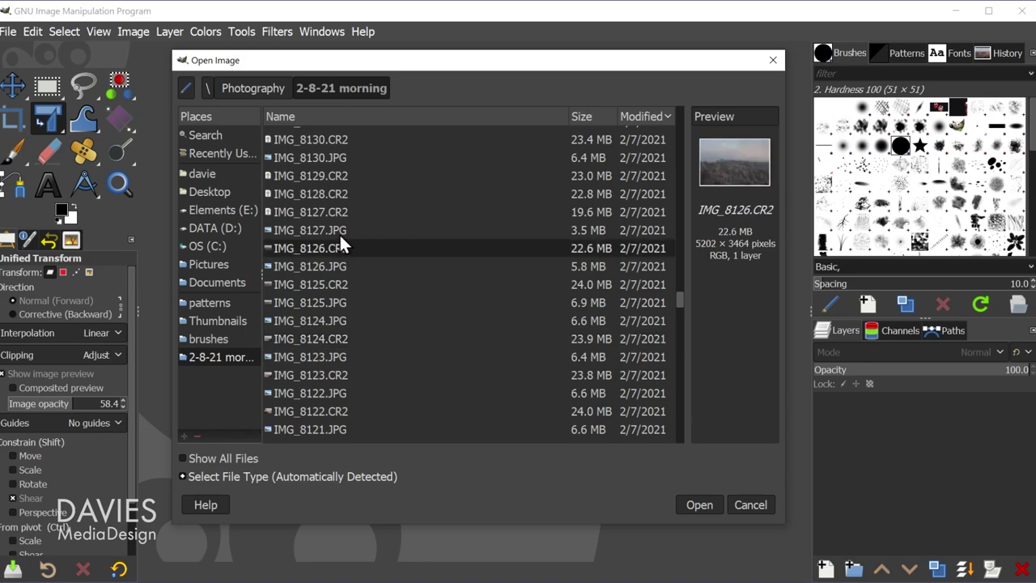
{"action": "left_click", "coordinate": [337, 212]}
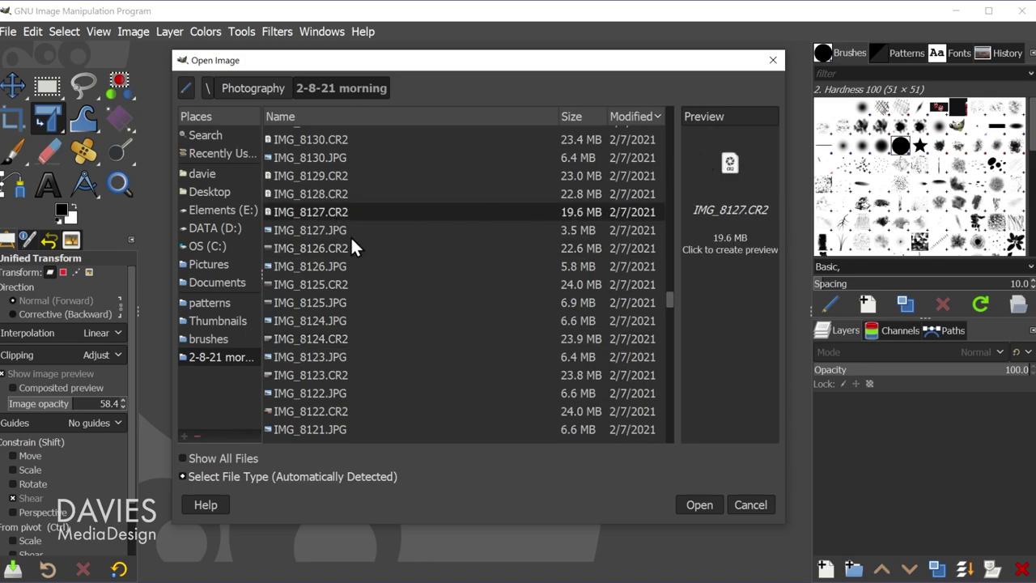
{"action": "left_click", "coordinate": [340, 229]}
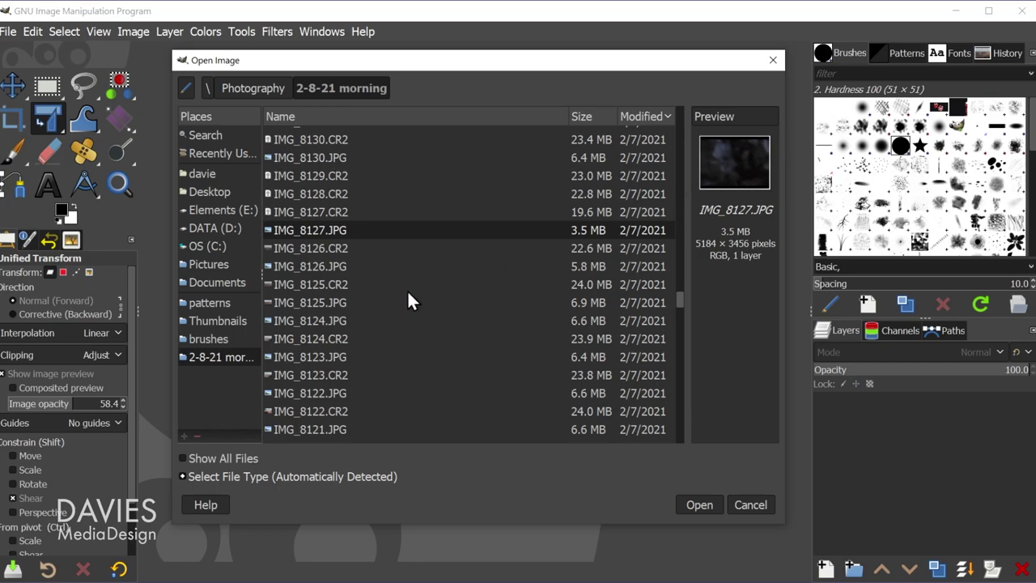
{"action": "left_click", "coordinate": [322, 286]}
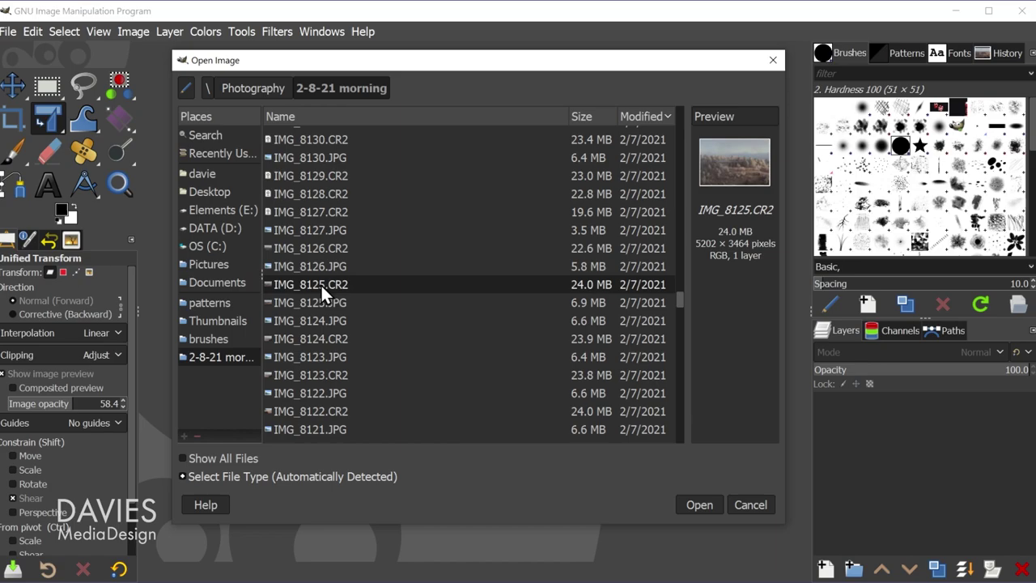
{"action": "left_click", "coordinate": [690, 502]}
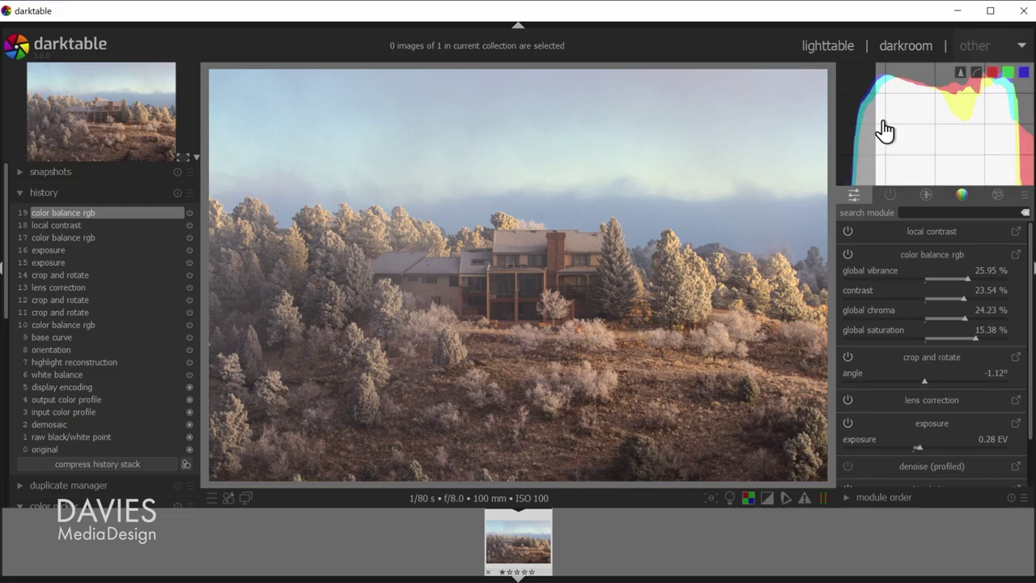
Close darktable so the developed IMG_8125 raw imports into GIMP.
{"action": "left_click", "coordinate": [1027, 17]}
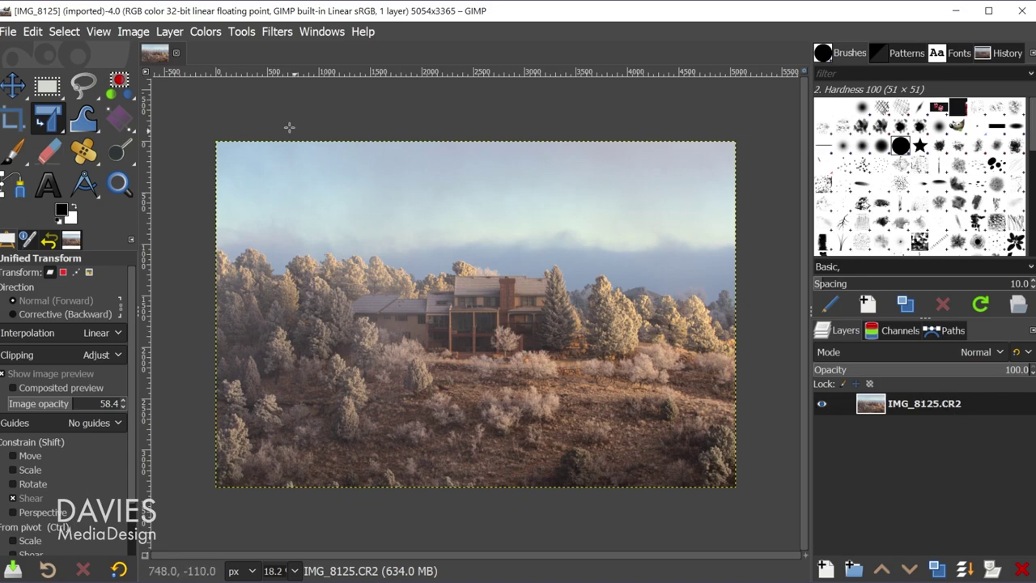
Open the Export Image dialog for IMG_8125 from the File menu's Export As.
{"action": "left_click", "coordinate": [10, 32]}
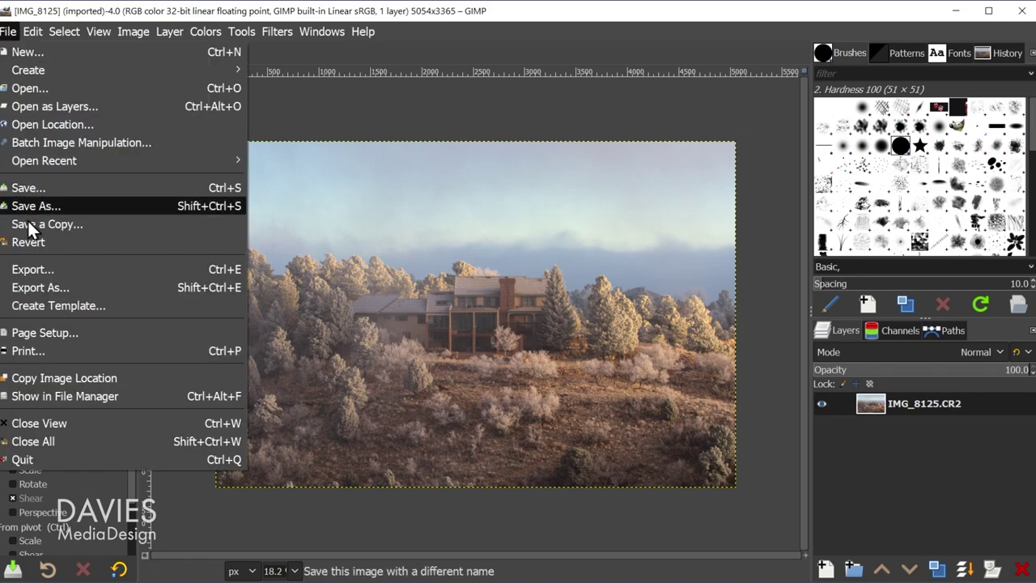
{"action": "left_click", "coordinate": [35, 288]}
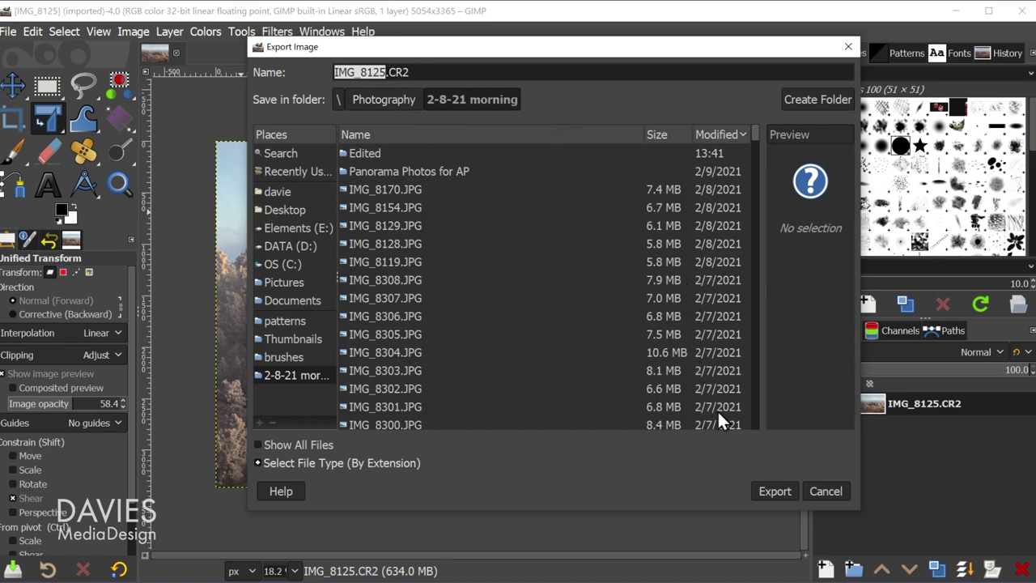
Rename to IMG_8125-test.jpg in the Edited folder and export at JPEG quality 98.
{"action": "left_click", "coordinate": [765, 489]}
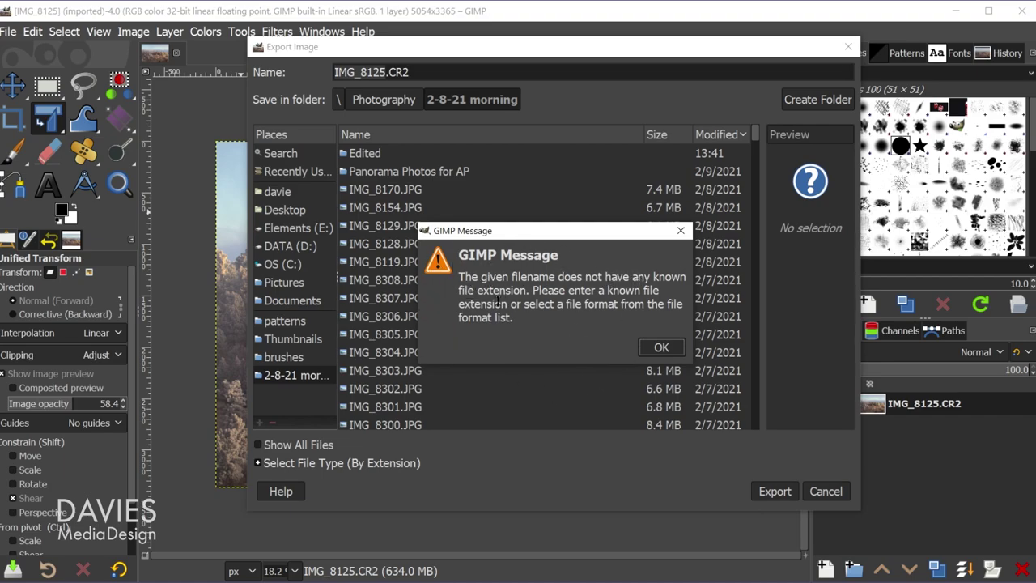
{"action": "left_click", "coordinate": [652, 347]}
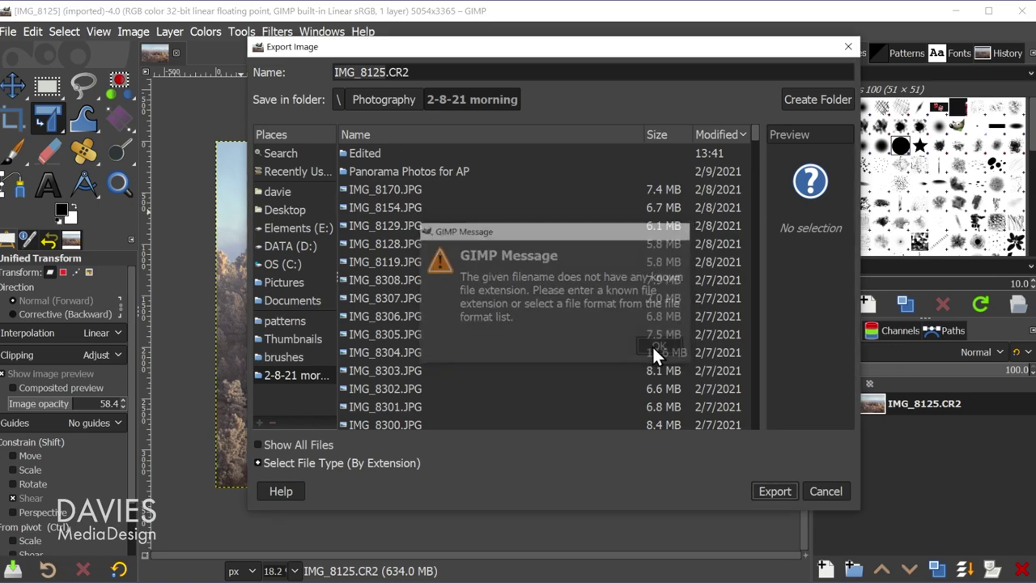
{"action": "double_click", "coordinate": [365, 153]}
{"action": "left_click", "coordinate": [379, 152]}
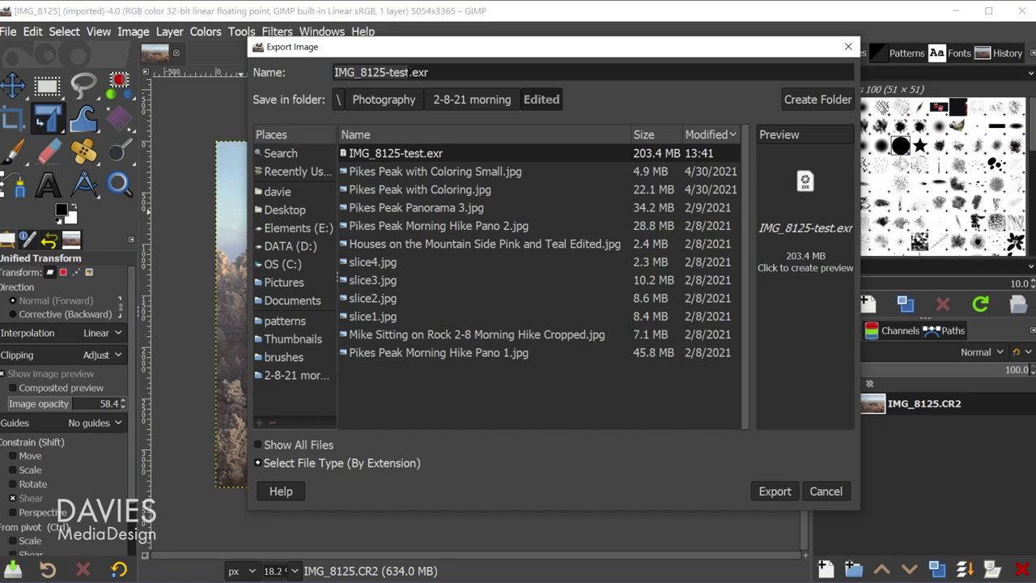
{"action": "left_click_drag", "start_coordinate": [408, 71], "coordinate": [434, 73]}
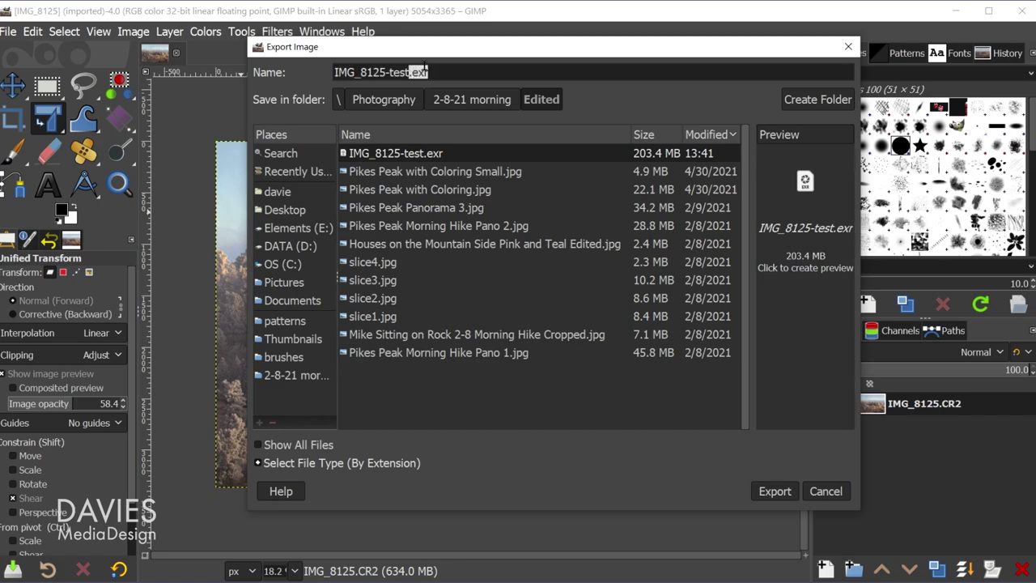
{"action": "type", "text": ".jpg"}
{"action": "left_click", "coordinate": [767, 489]}
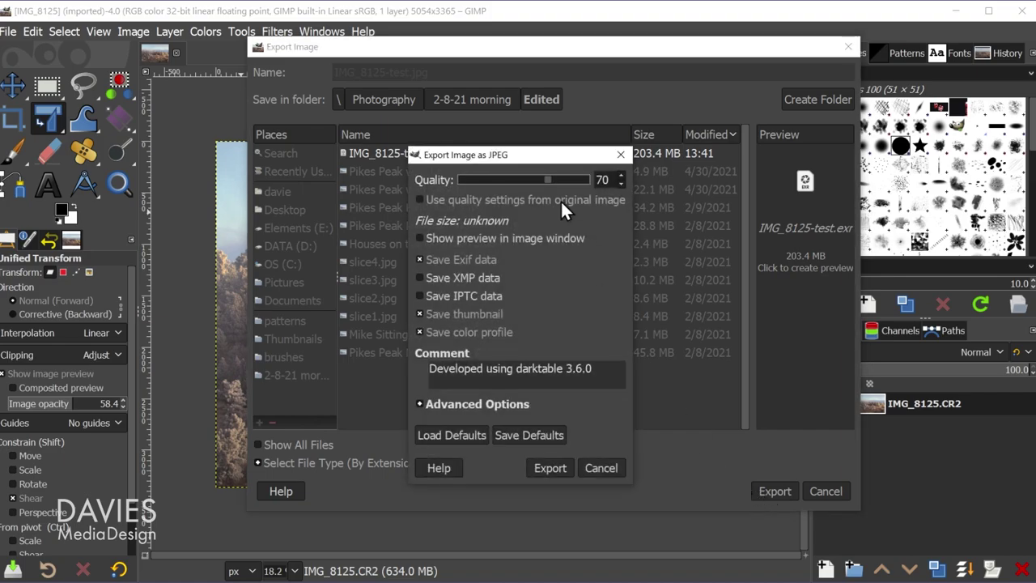
{"action": "left_click_drag", "start_coordinate": [565, 178], "coordinate": [583, 180]}
{"action": "left_click", "coordinate": [556, 471]}
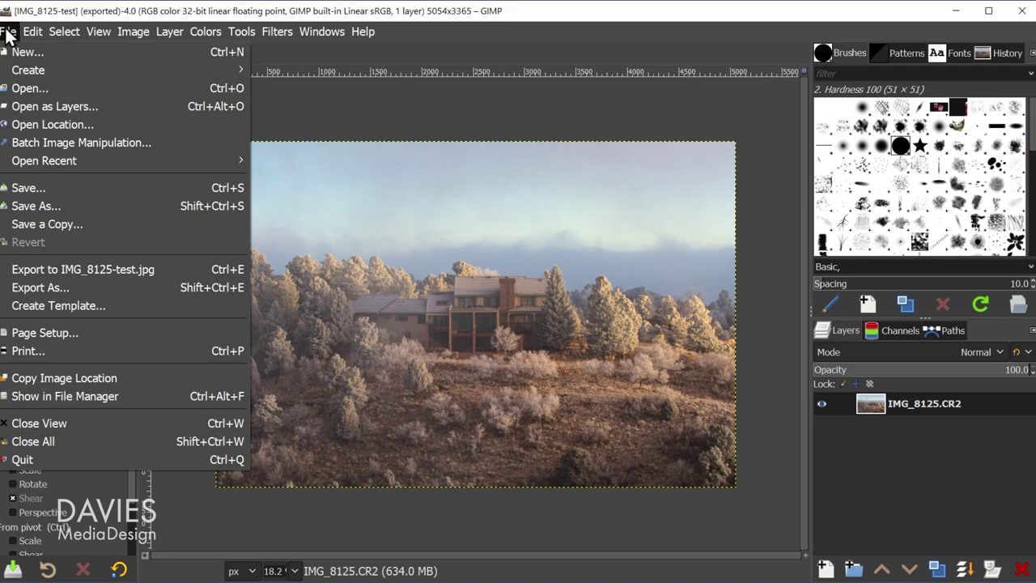
Select both IMG_8126.CR2 and IMG_8127.CR2 in the Open dialog and open them.
{"action": "left_click", "coordinate": [28, 88]}
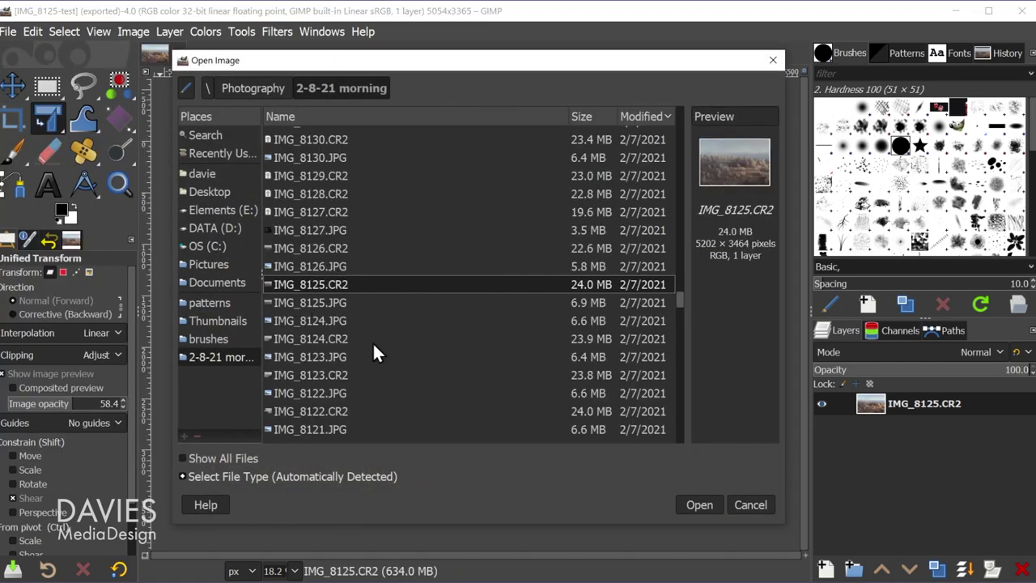
{"action": "left_click", "coordinate": [310, 248]}
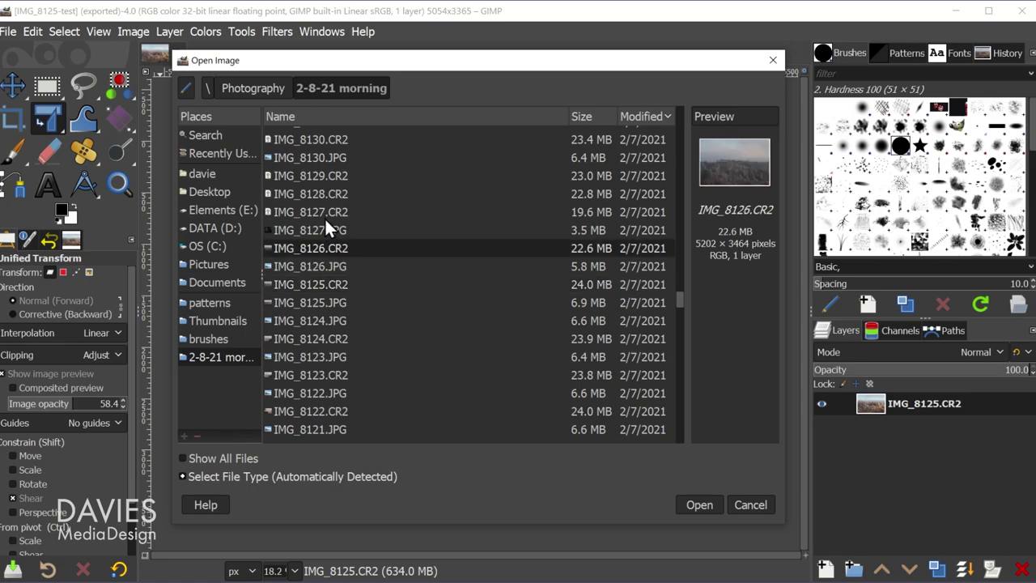
{"action": "left_click", "coordinate": [322, 212]}
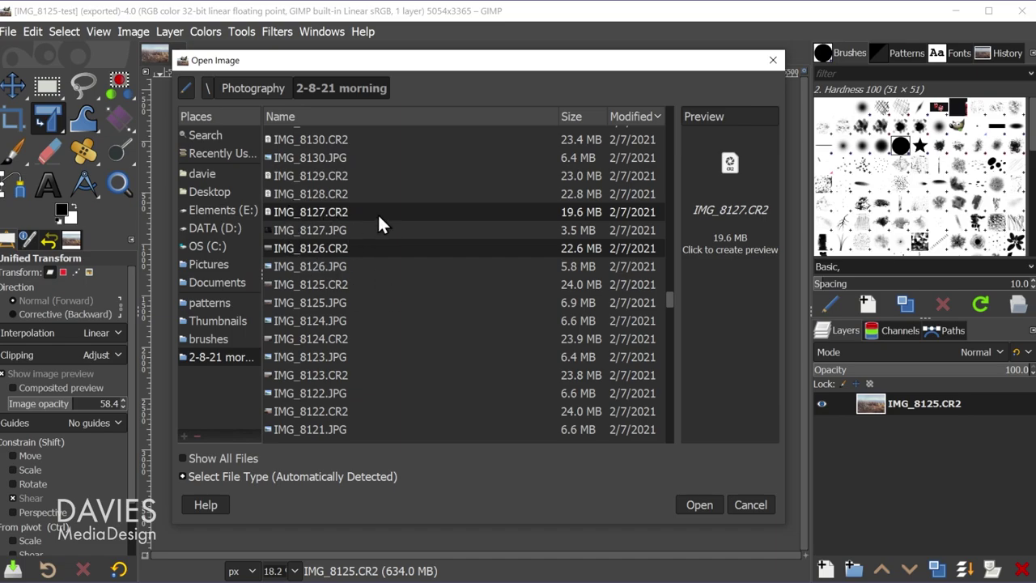
{"action": "left_click", "coordinate": [699, 505]}
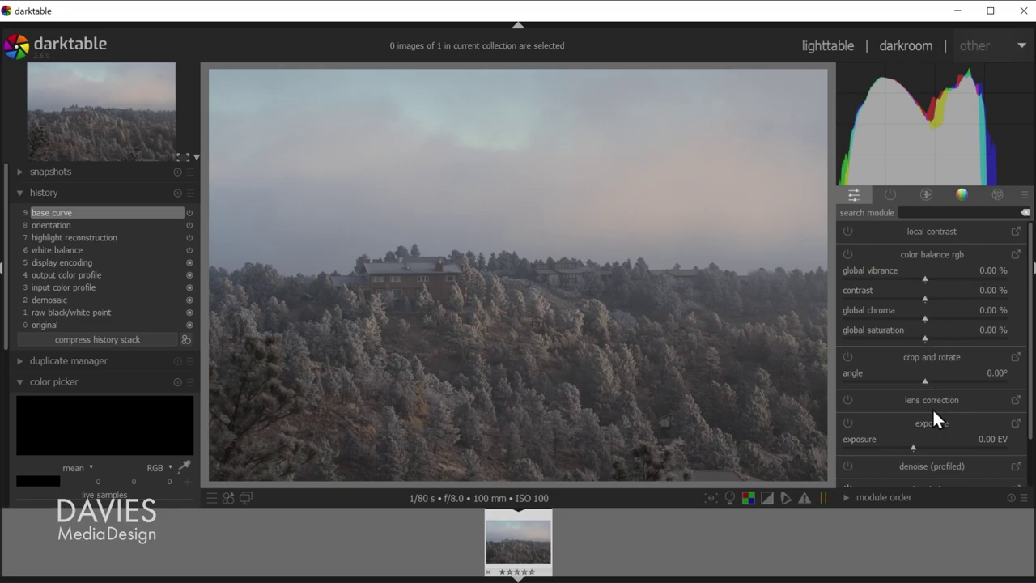
Close darktable without edits so IMG_8126.CR2 opens in GIMP.
{"action": "left_click", "coordinate": [1023, 11]}
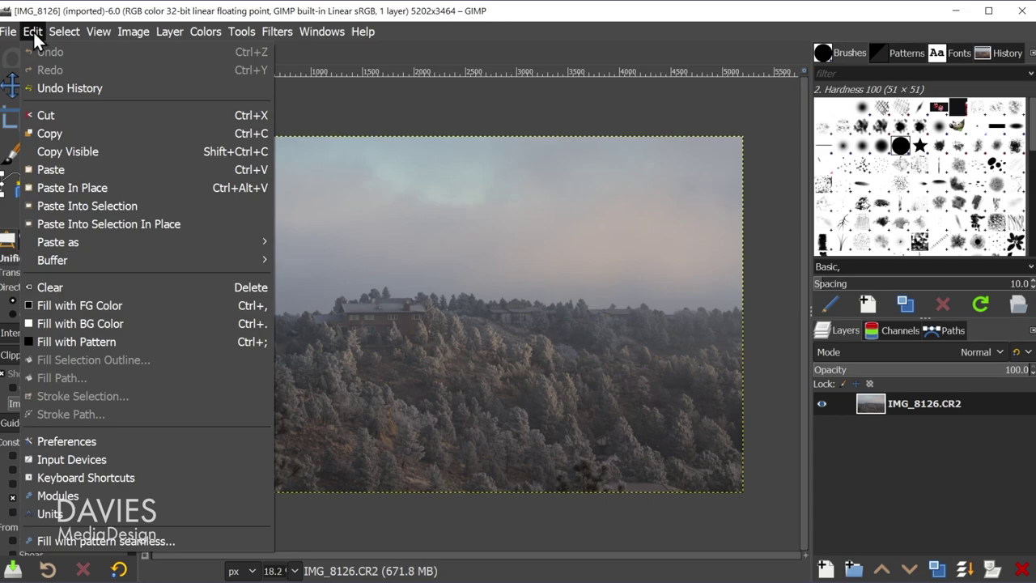
Under Preferences > Image Import & Export, set the raw importer to file-rawtherapee and confirm.
{"action": "left_click", "coordinate": [71, 441]}
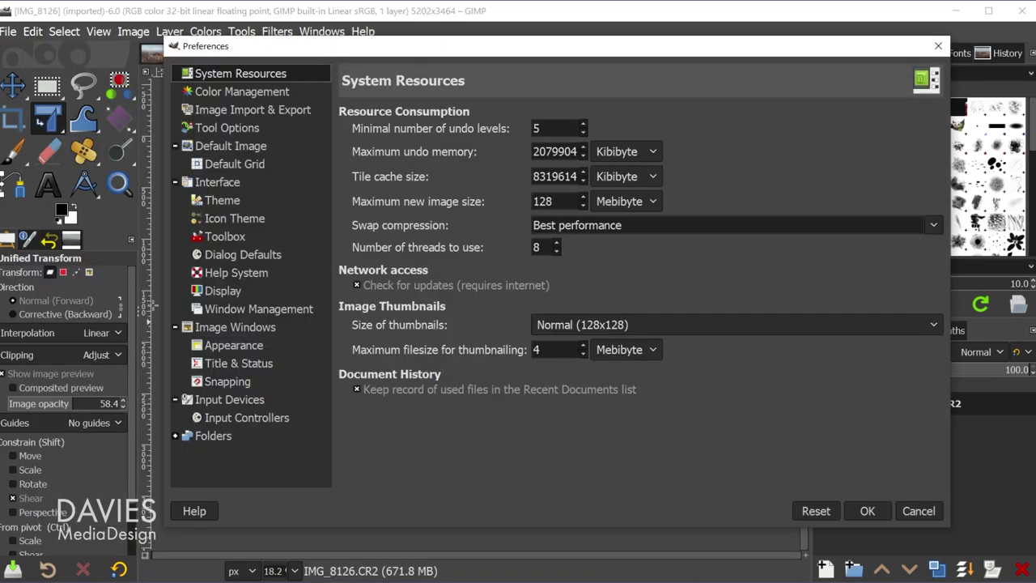
{"action": "left_click", "coordinate": [225, 110]}
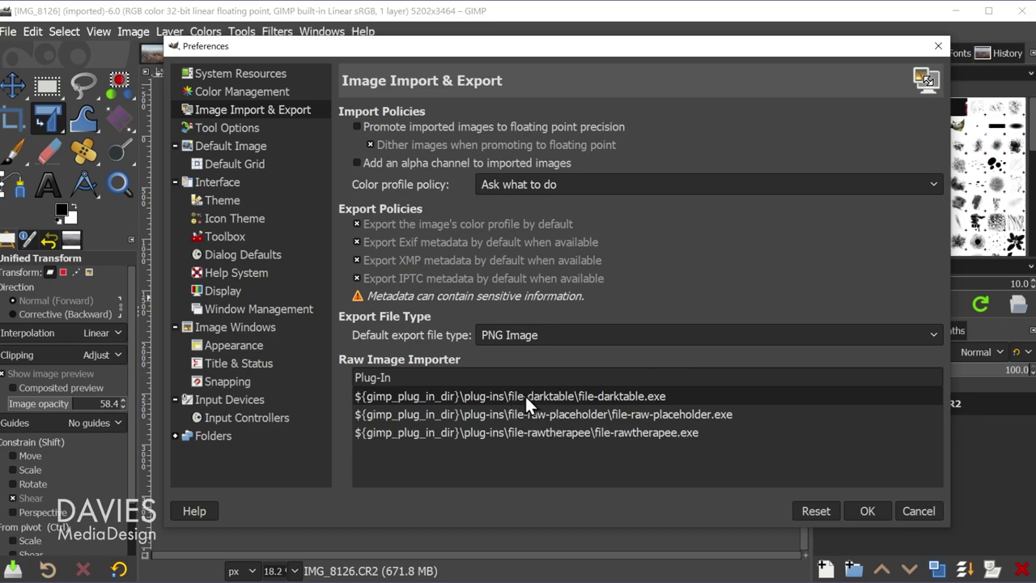
{"action": "left_click", "coordinate": [551, 432]}
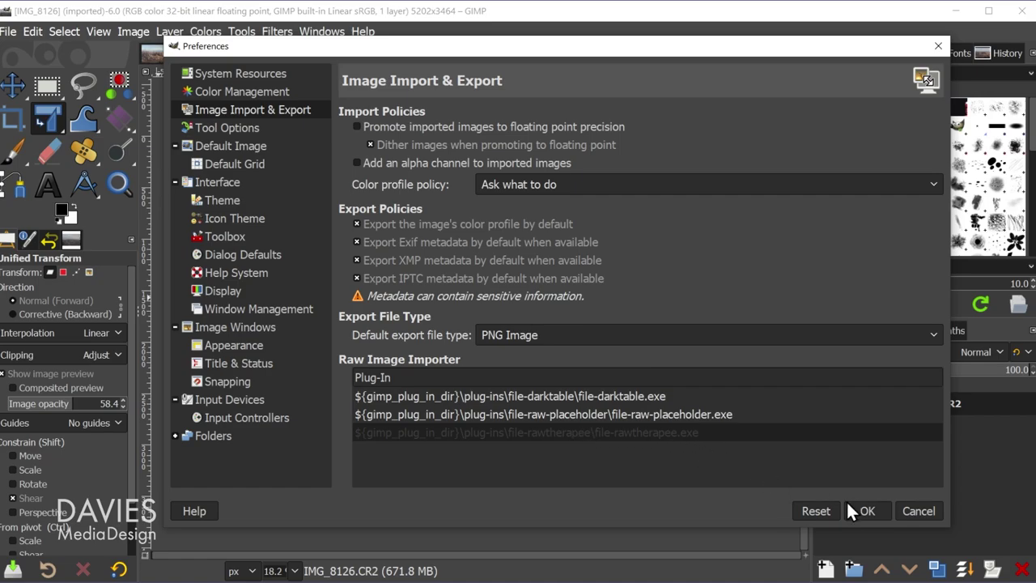
{"action": "left_click", "coordinate": [867, 507]}
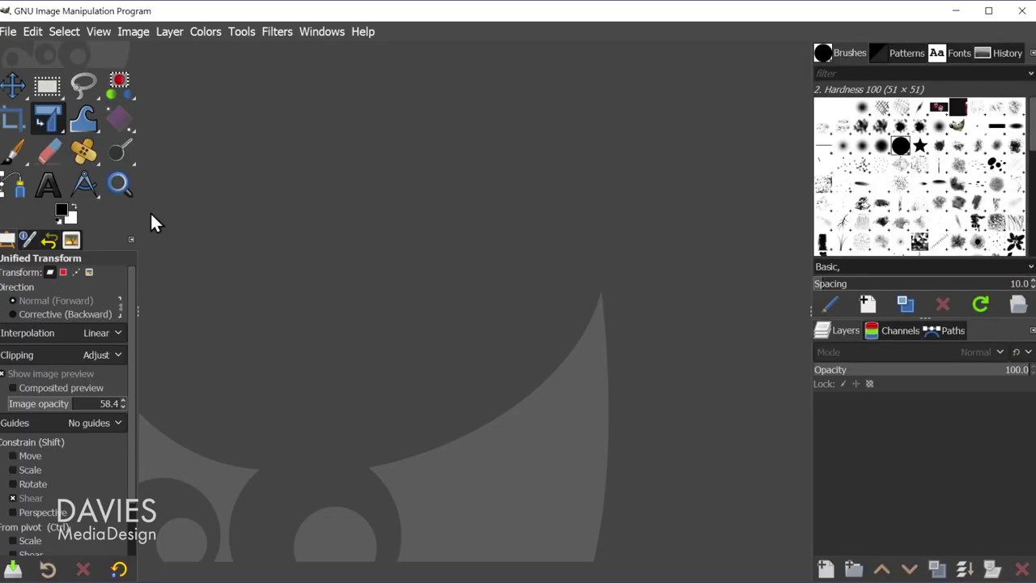
Open the raw IMG_8308.CR2 from the 2-8-21 morning bookmark, rather than its JPG.
{"action": "left_click", "coordinate": [10, 34]}
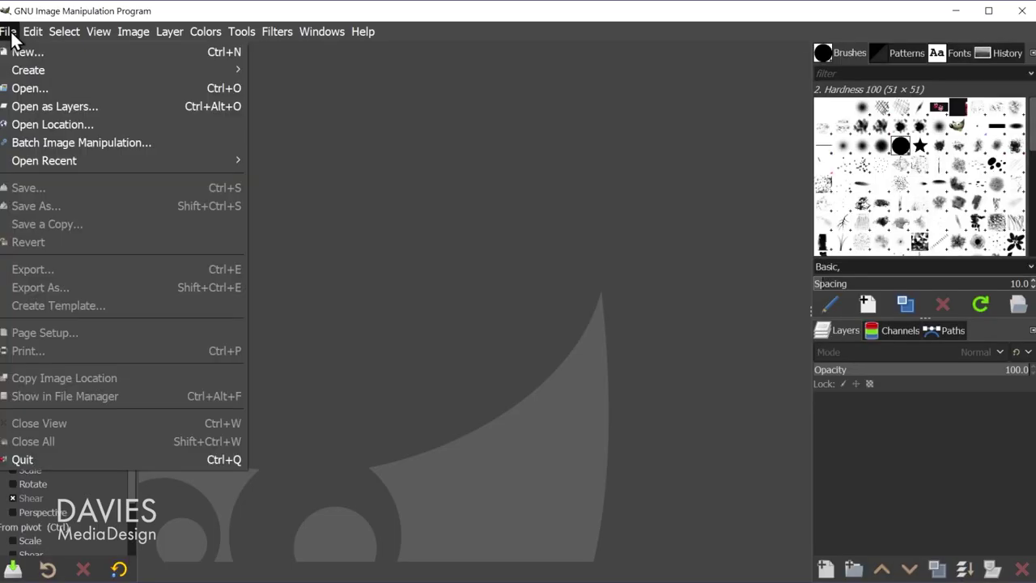
{"action": "left_click", "coordinate": [29, 87]}
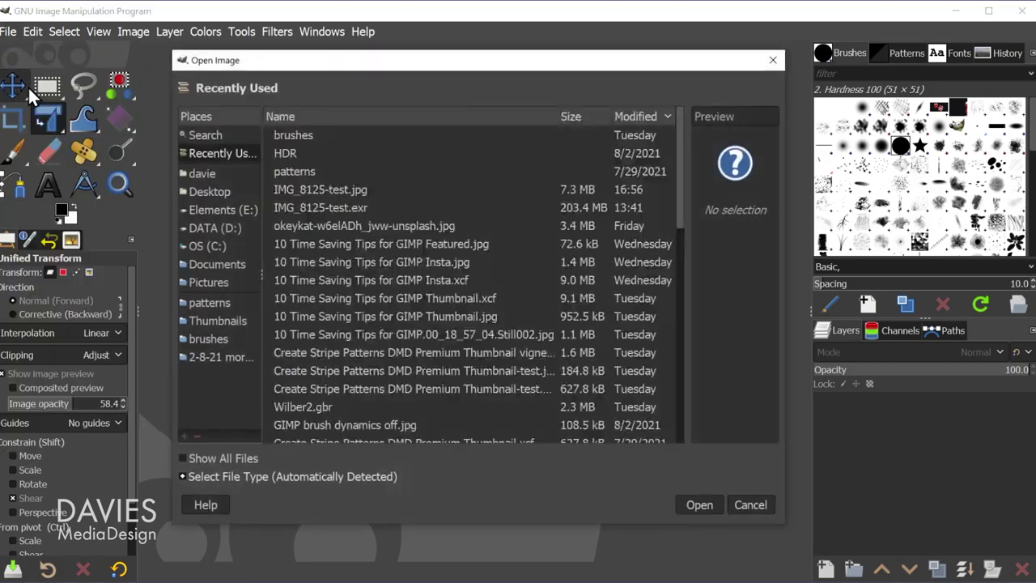
{"action": "left_click", "coordinate": [209, 356]}
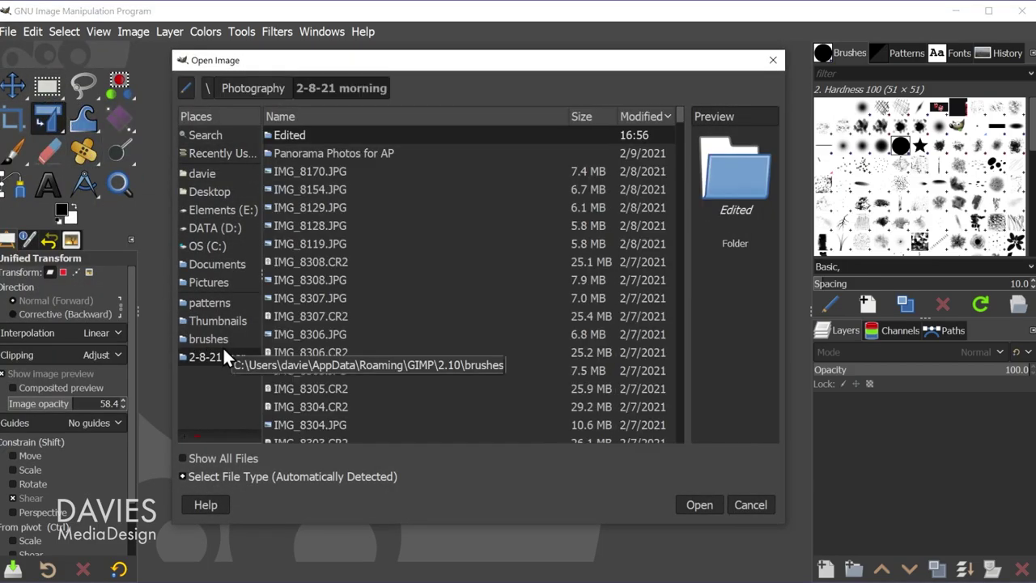
{"action": "left_click", "coordinate": [314, 274]}
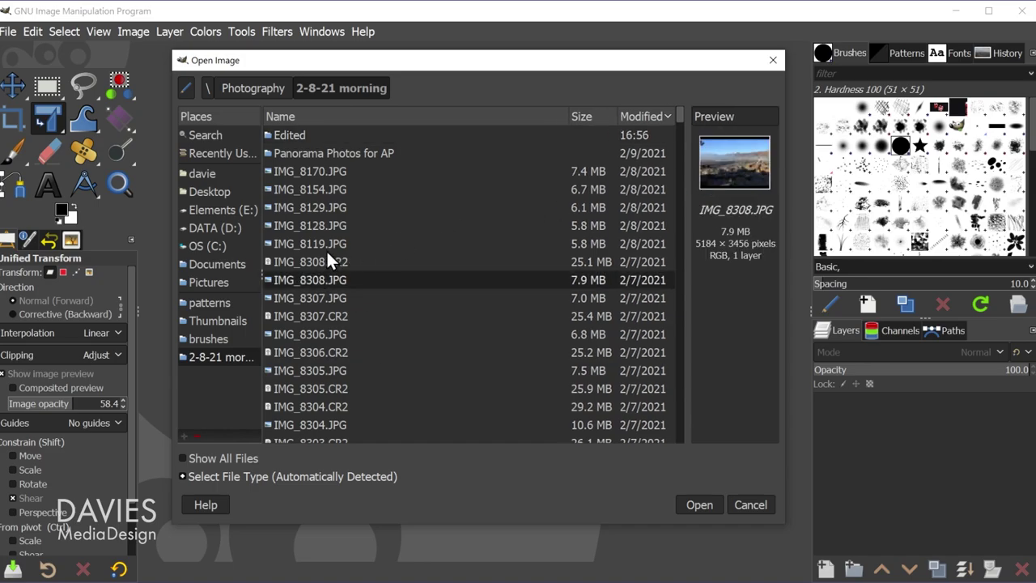
{"action": "left_click", "coordinate": [325, 263]}
{"action": "double_click", "coordinate": [321, 259]}
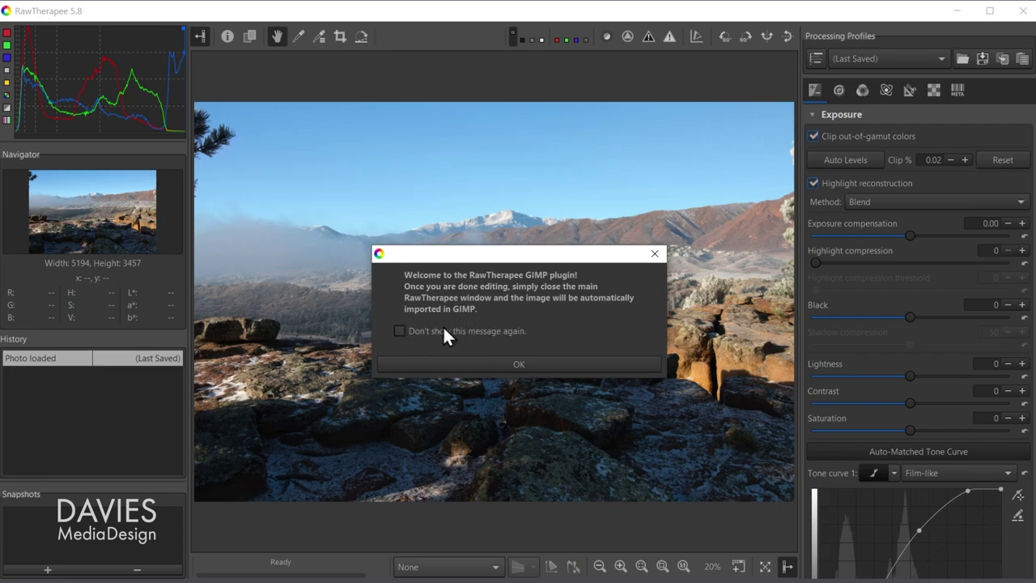
Dismiss the RawTherapee GIMP plugin welcome message with OK.
{"action": "left_click", "coordinate": [538, 362]}
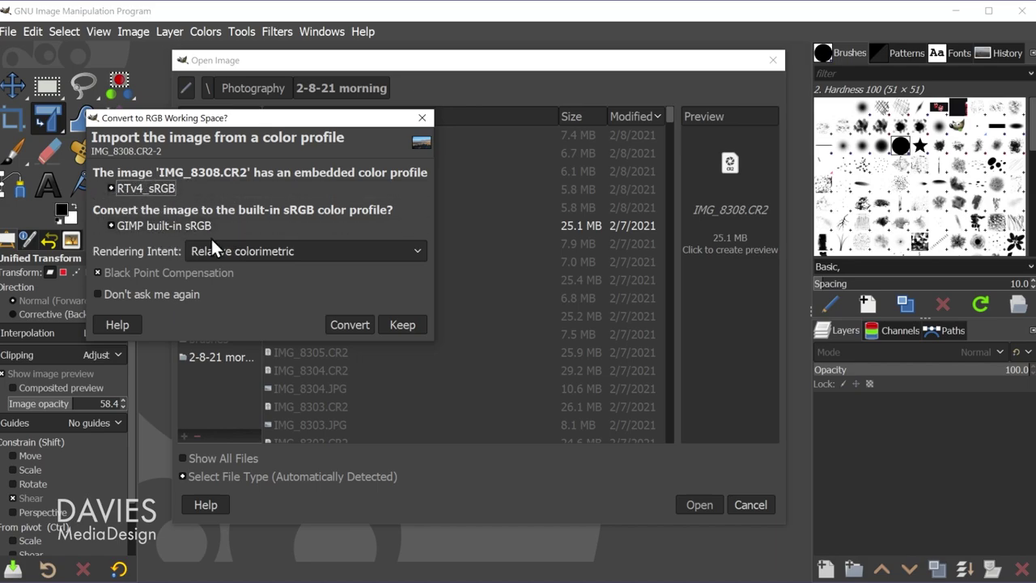
Keep the embedded RTv4_sRGB profile, then export as IMG_8308.tif into the Edited folder with default TIFF options.
{"action": "left_click", "coordinate": [404, 324]}
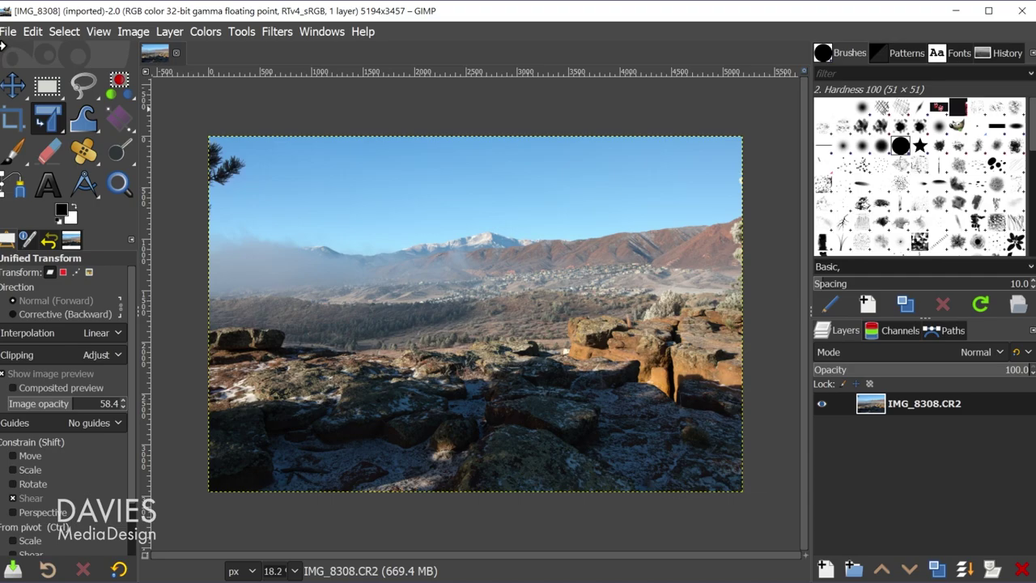
{"action": "left_click", "coordinate": [8, 33]}
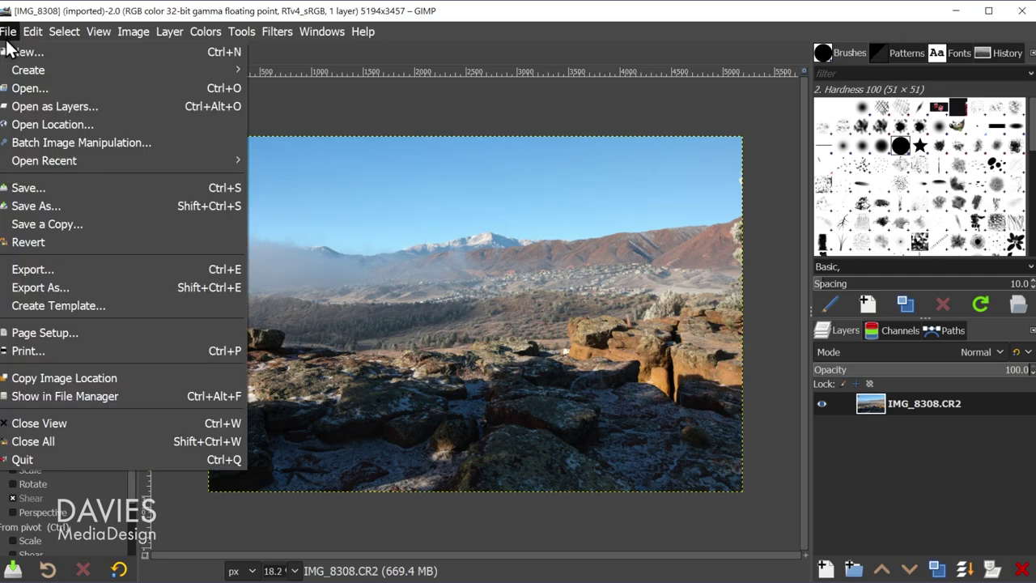
{"action": "left_click", "coordinate": [56, 287]}
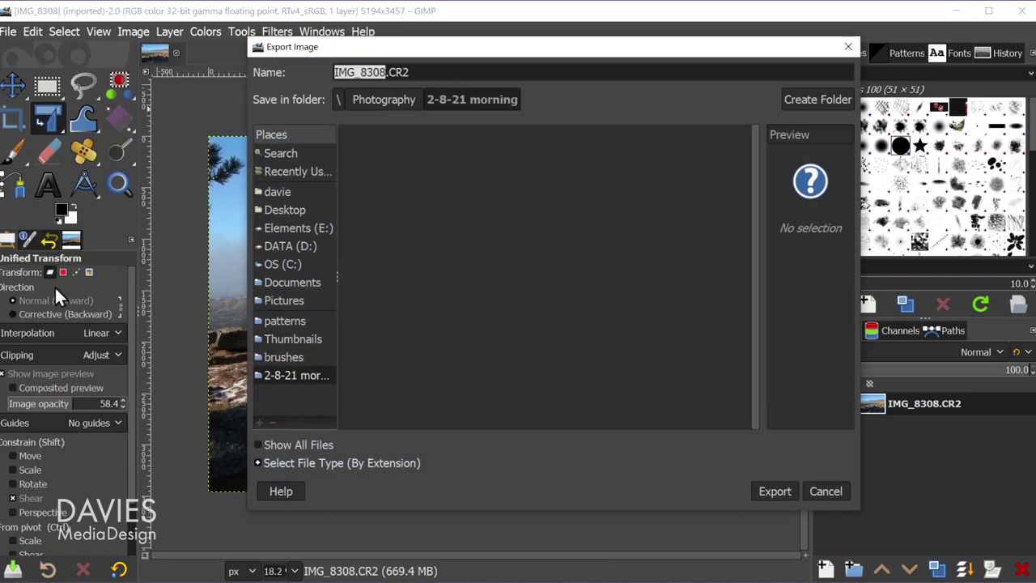
{"action": "double_click", "coordinate": [357, 151]}
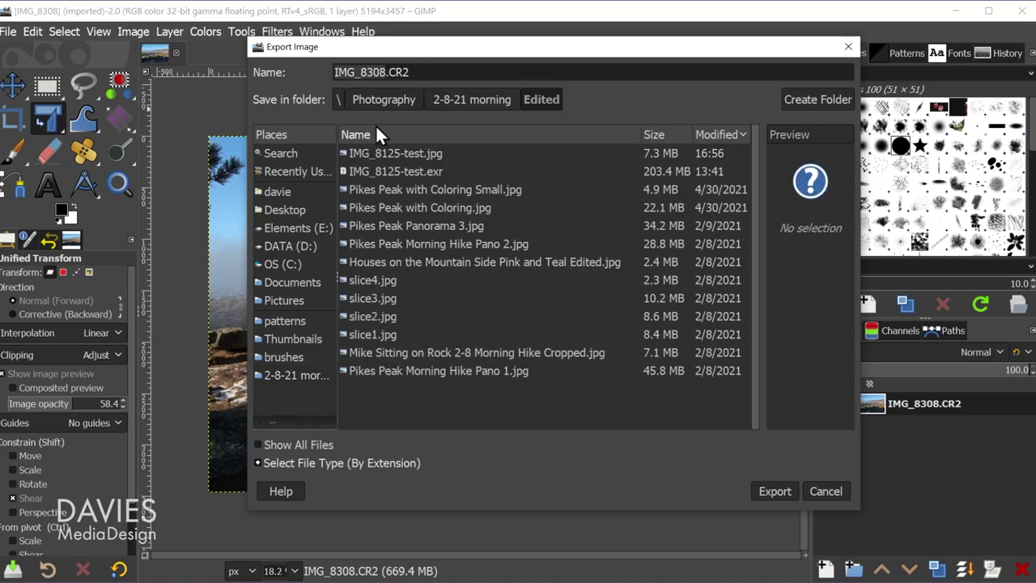
{"action": "left_click", "coordinate": [387, 72]}
{"action": "left_click_drag", "start_coordinate": [389, 72], "coordinate": [432, 75]}
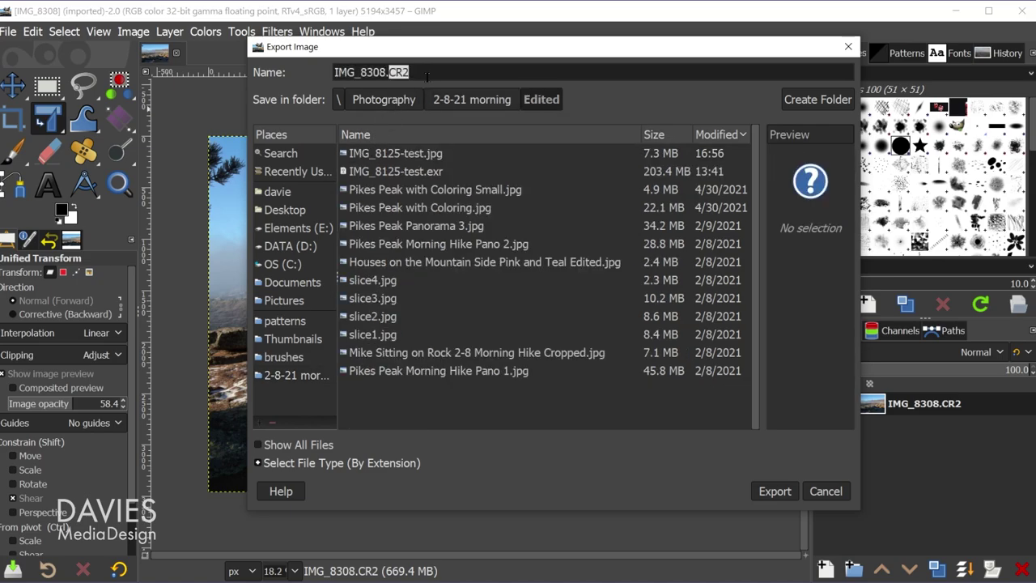
{"action": "type", "text": "tif"}
{"action": "left_click", "coordinate": [773, 491]}
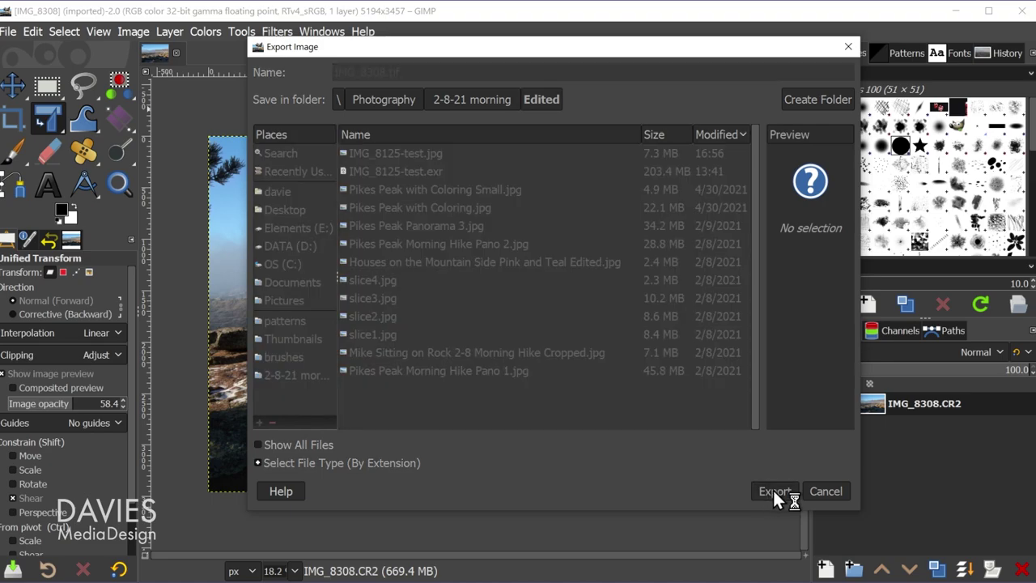
{"action": "left_click", "coordinate": [556, 473]}
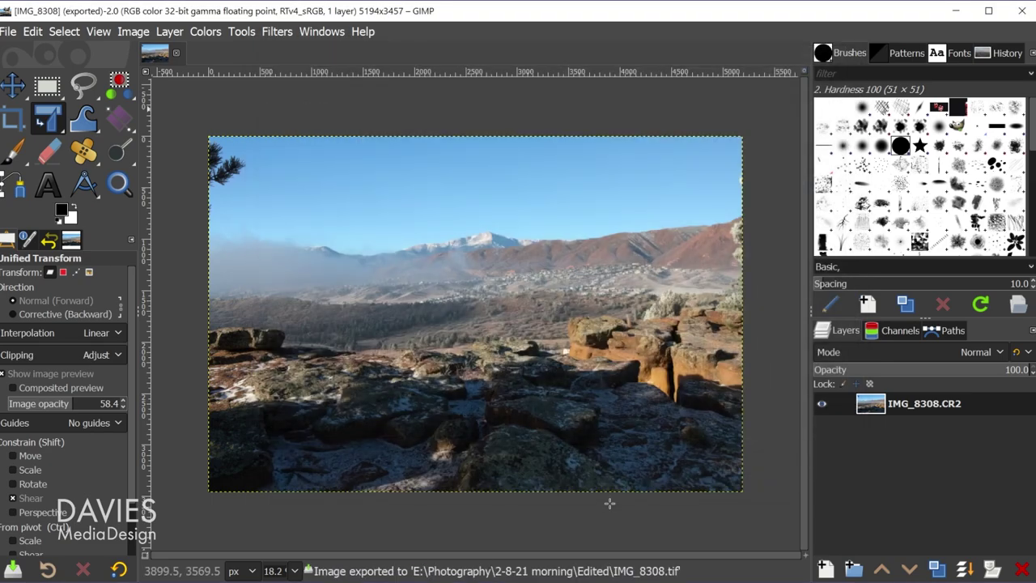
In File Explorer, open the Edited folder and inspect the IMG_8125-test EXR and IMG_8308 TIF files.
{"action": "key", "text": "alt+Tab"}
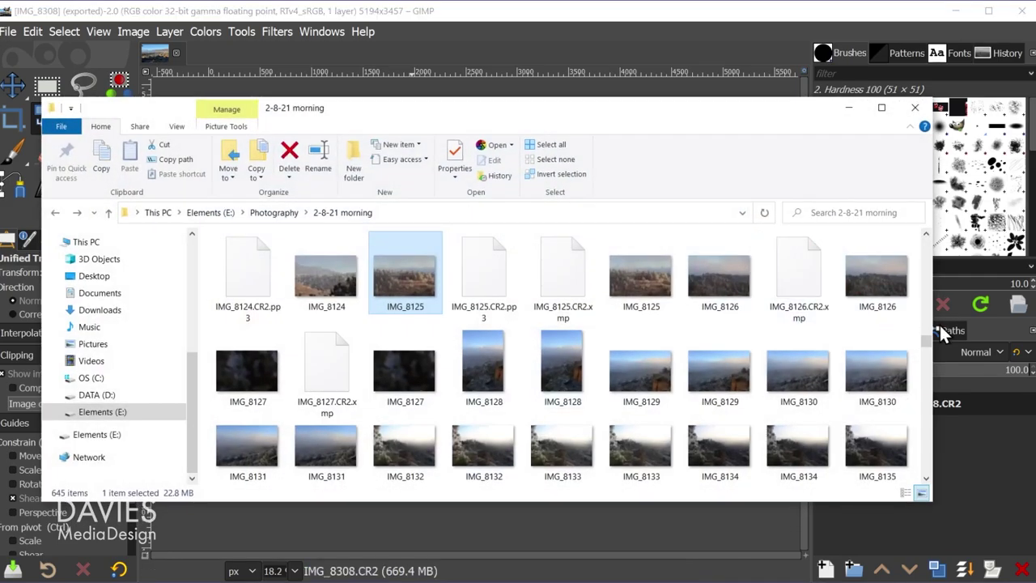
{"action": "left_click_drag", "start_coordinate": [925, 344], "coordinate": [929, 239]}
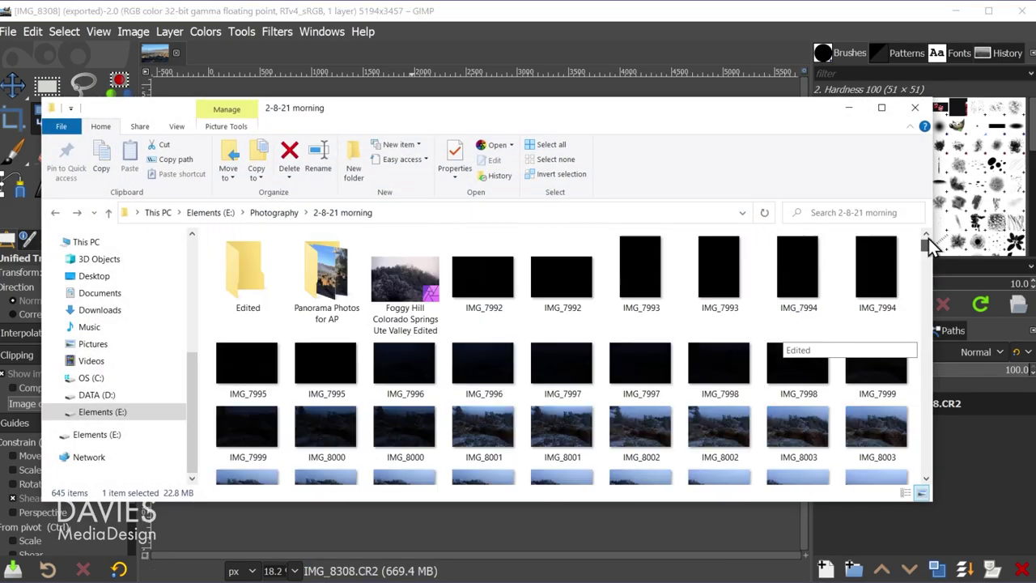
{"action": "double_click", "coordinate": [253, 267]}
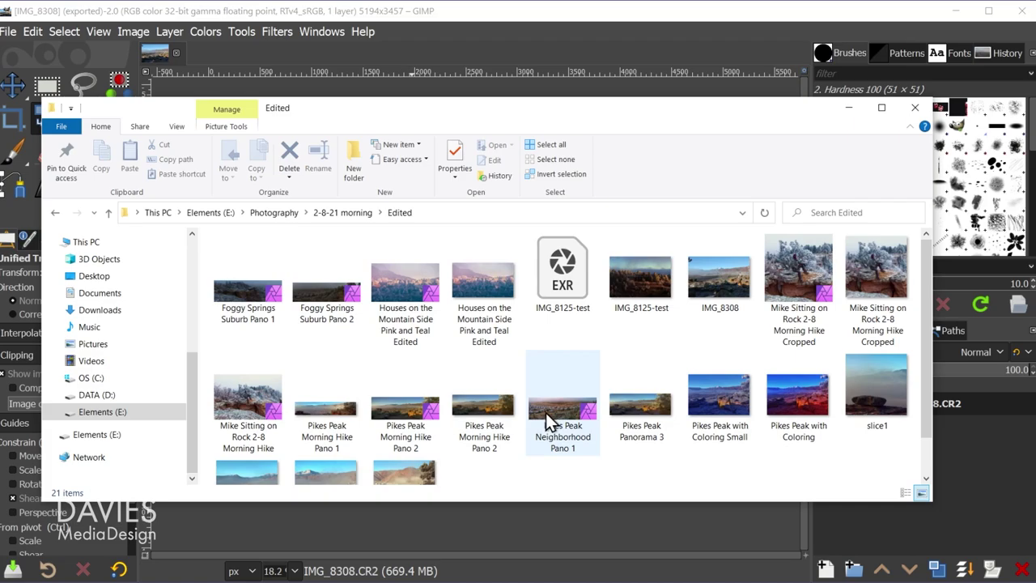
{"action": "left_click", "coordinate": [565, 275]}
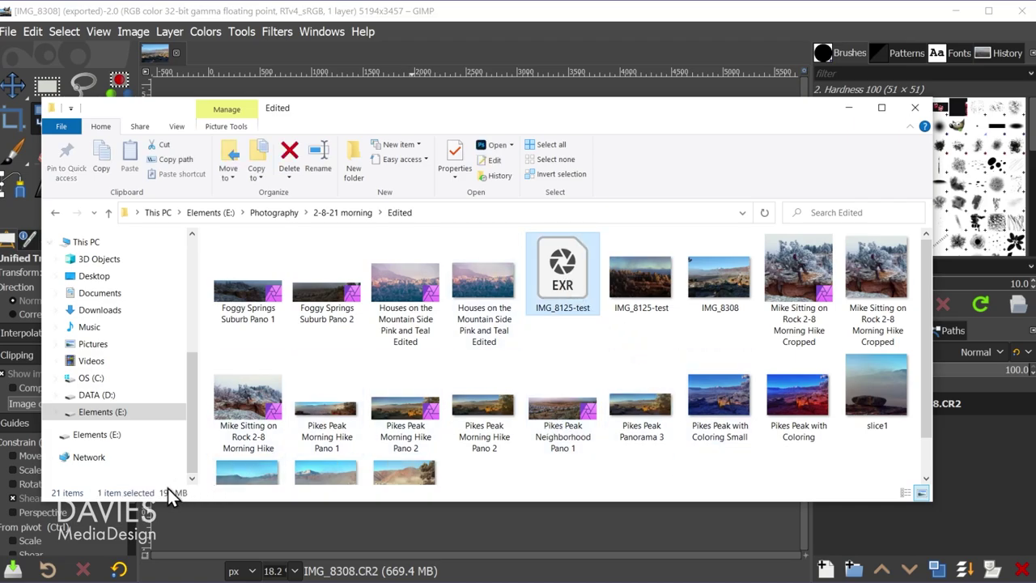
{"action": "left_click", "coordinate": [727, 269]}
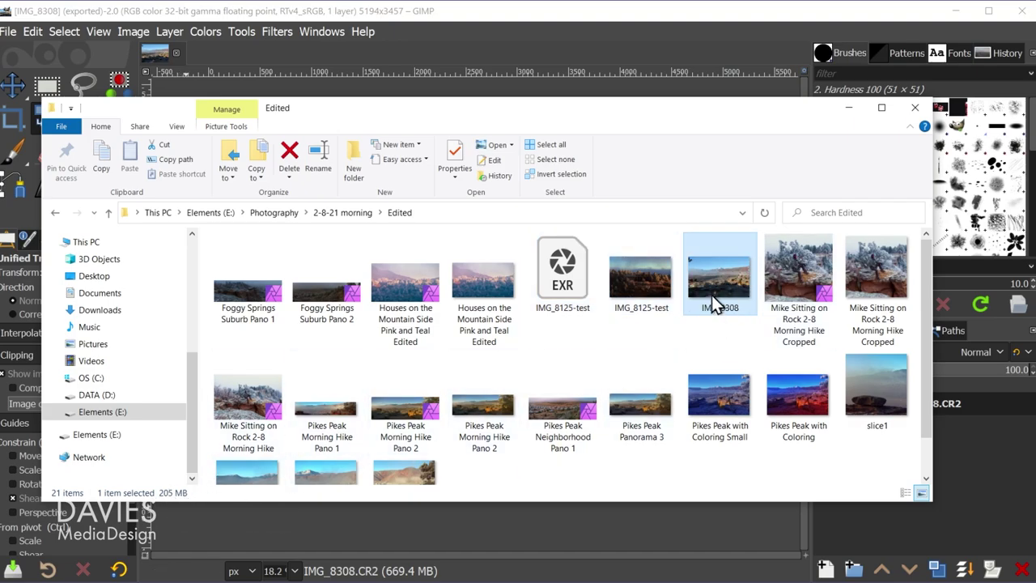
{"action": "left_click", "coordinate": [562, 272]}
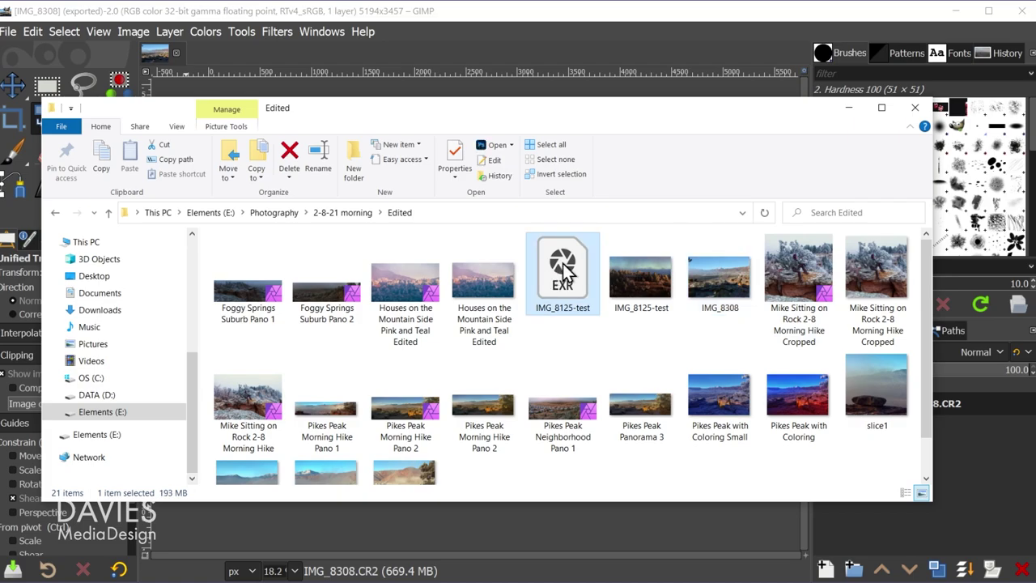